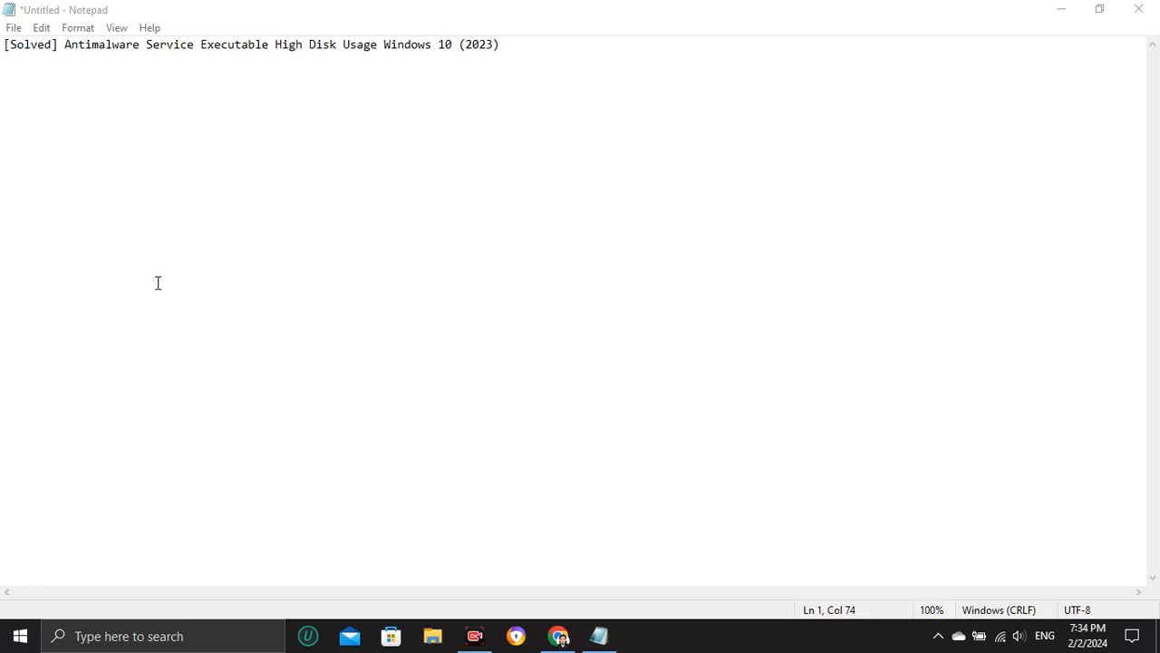
Step: Minimize the open note and launch Task Scheduler from the Windows search
click(1063, 9)
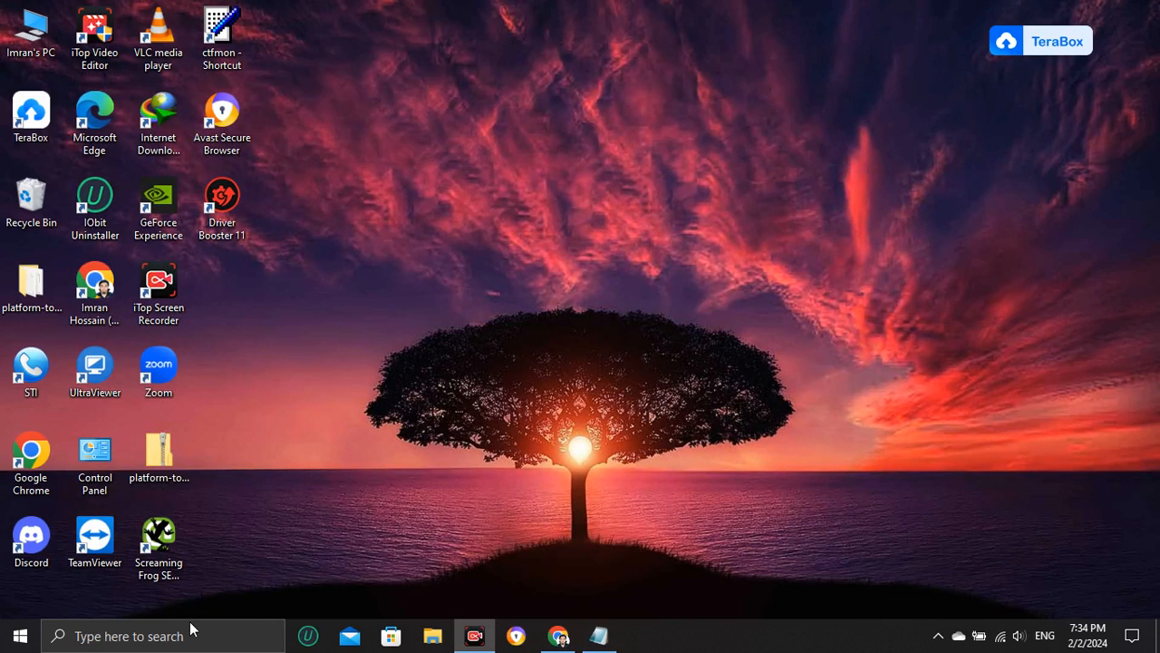
click(135, 638)
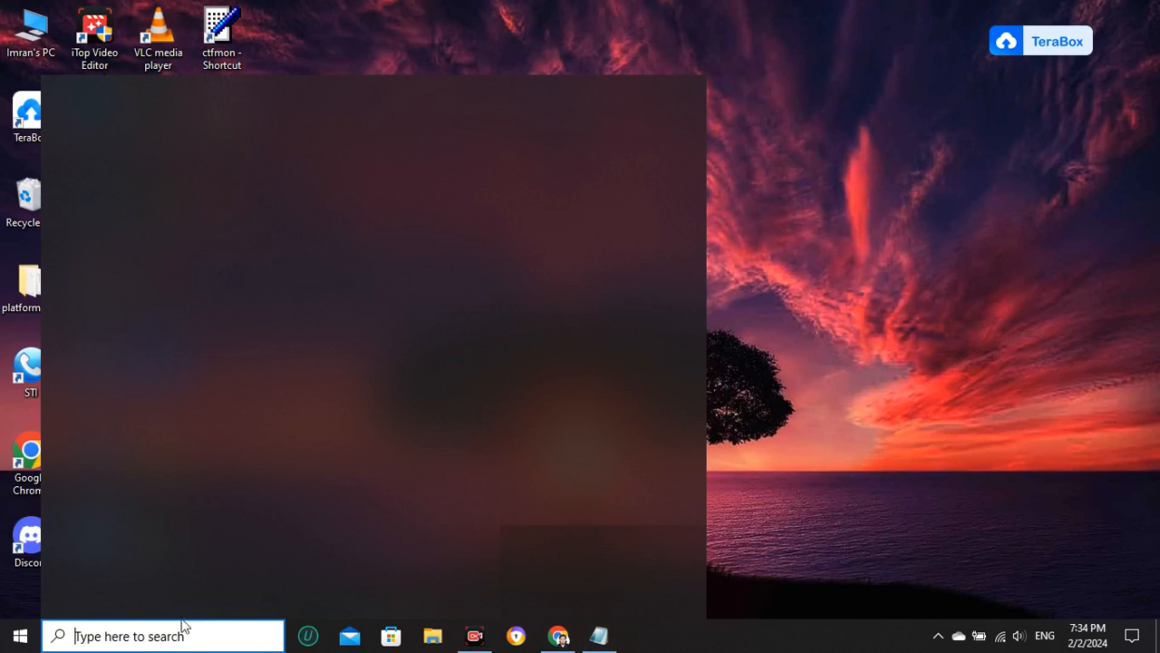
text(tas)
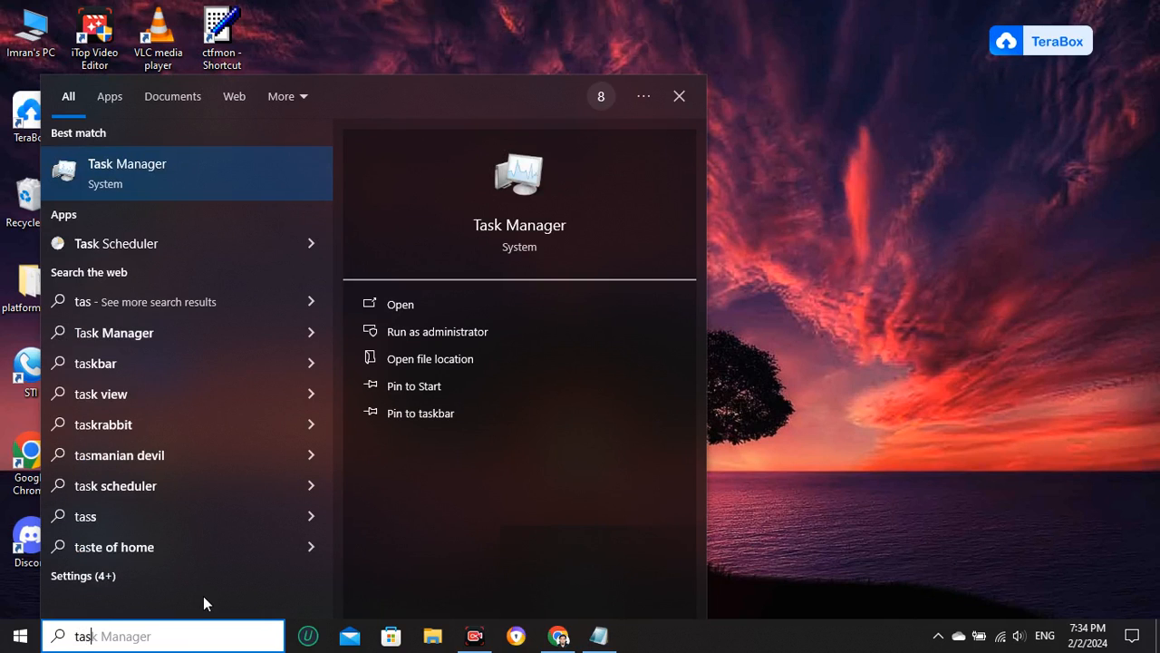
text(k s)
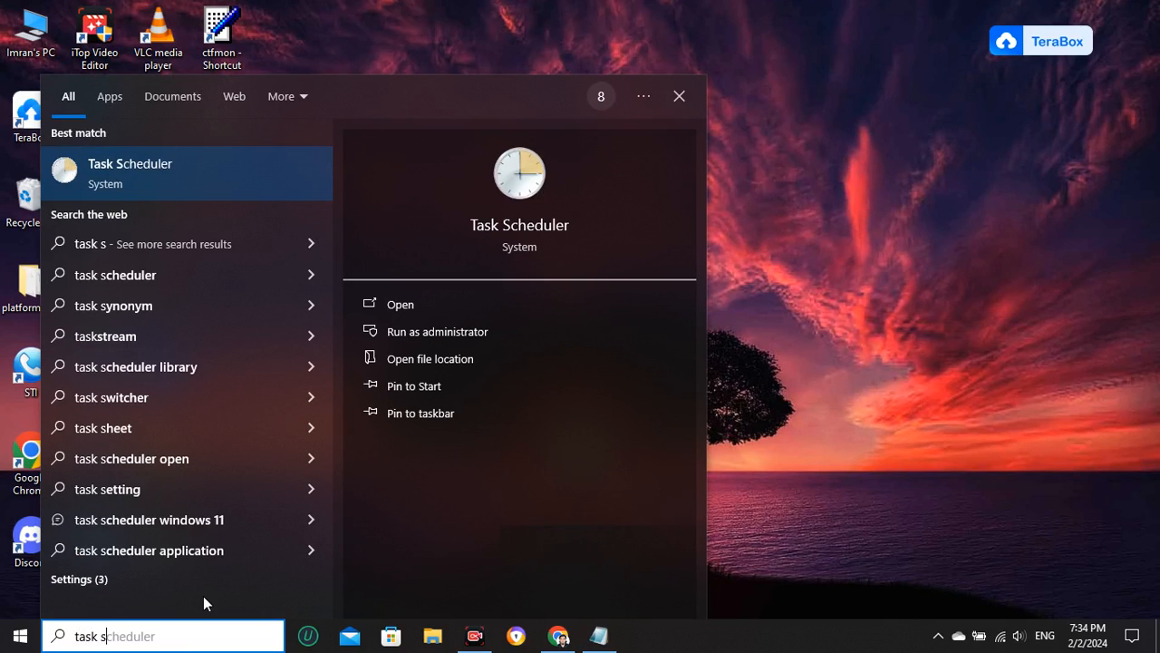
click(391, 312)
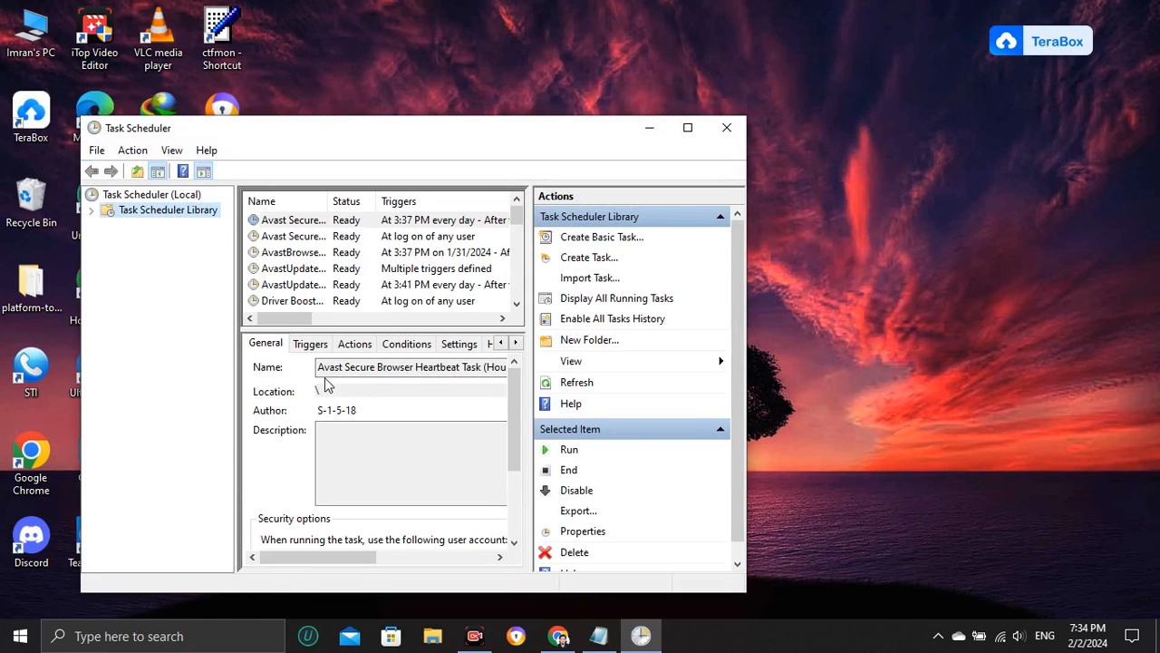
Step: Open the Windows Defender folder under Task Scheduler Library > Microsoft > Windows
double_click(181, 212)
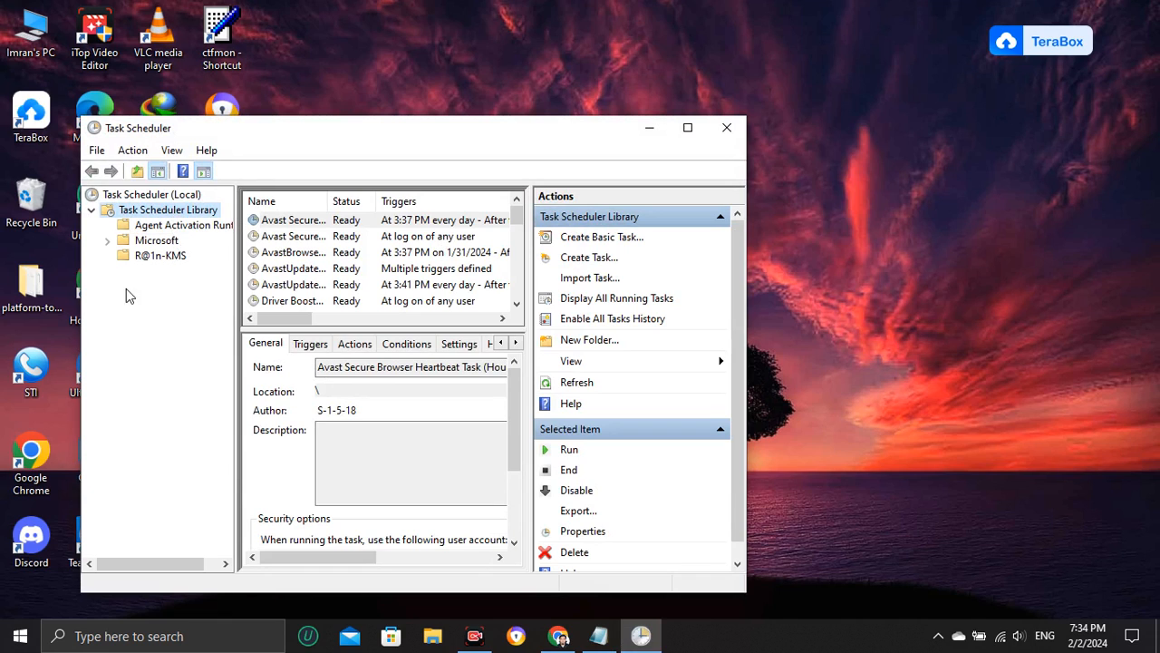
double_click(172, 243)
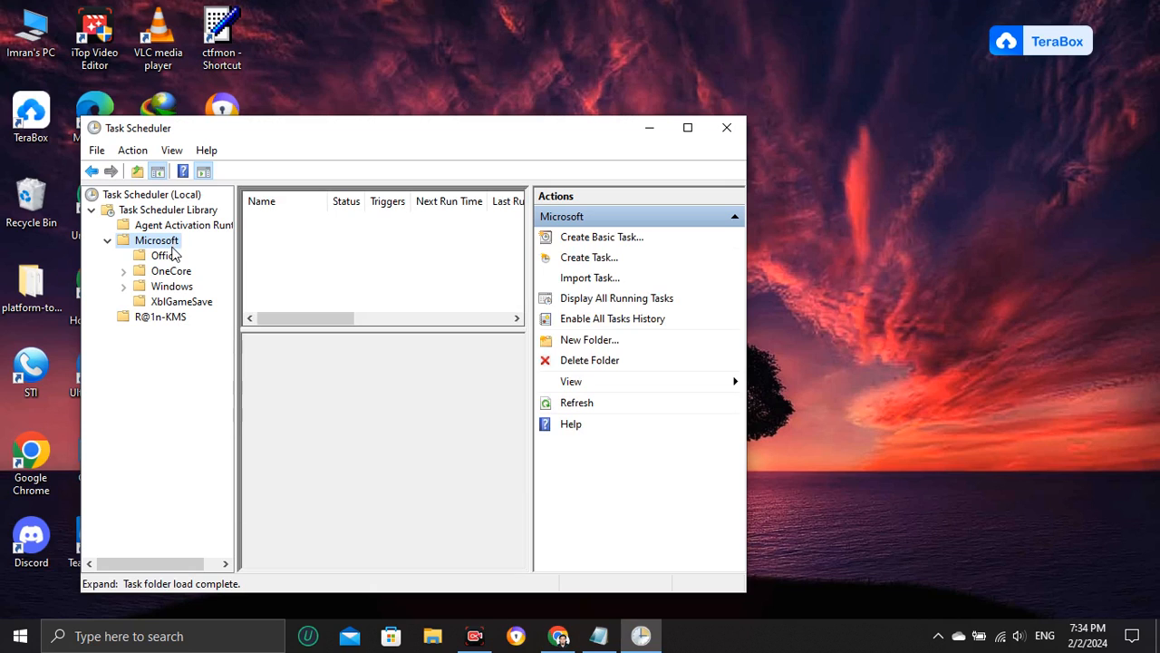
double_click(169, 288)
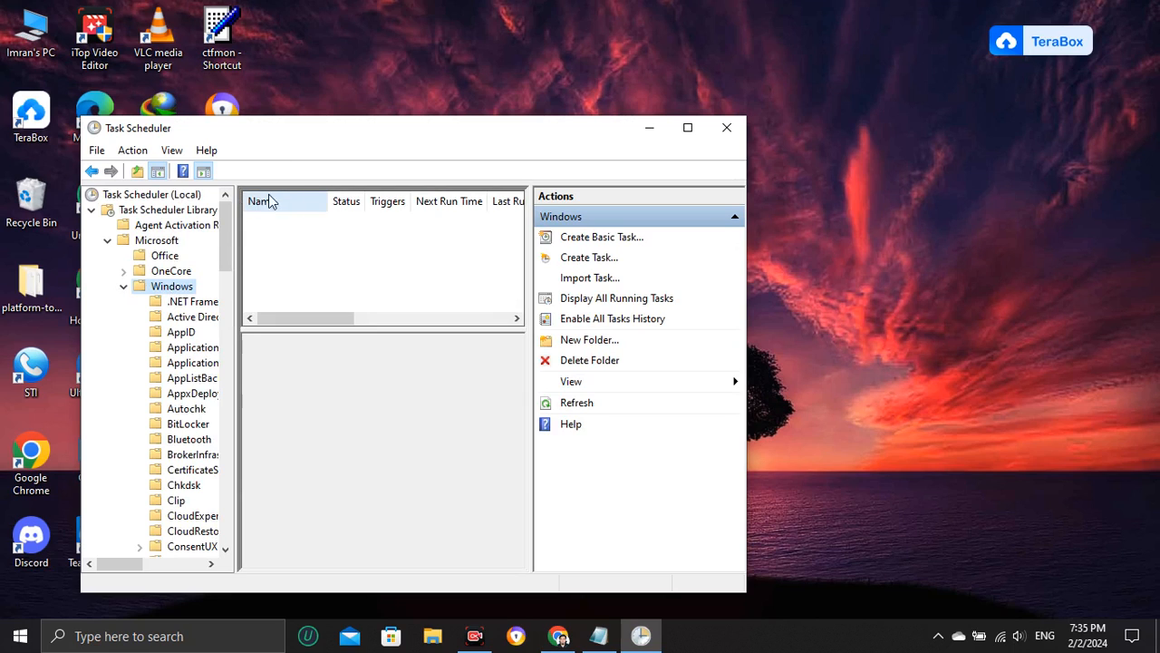
drag(327, 201, 353, 199)
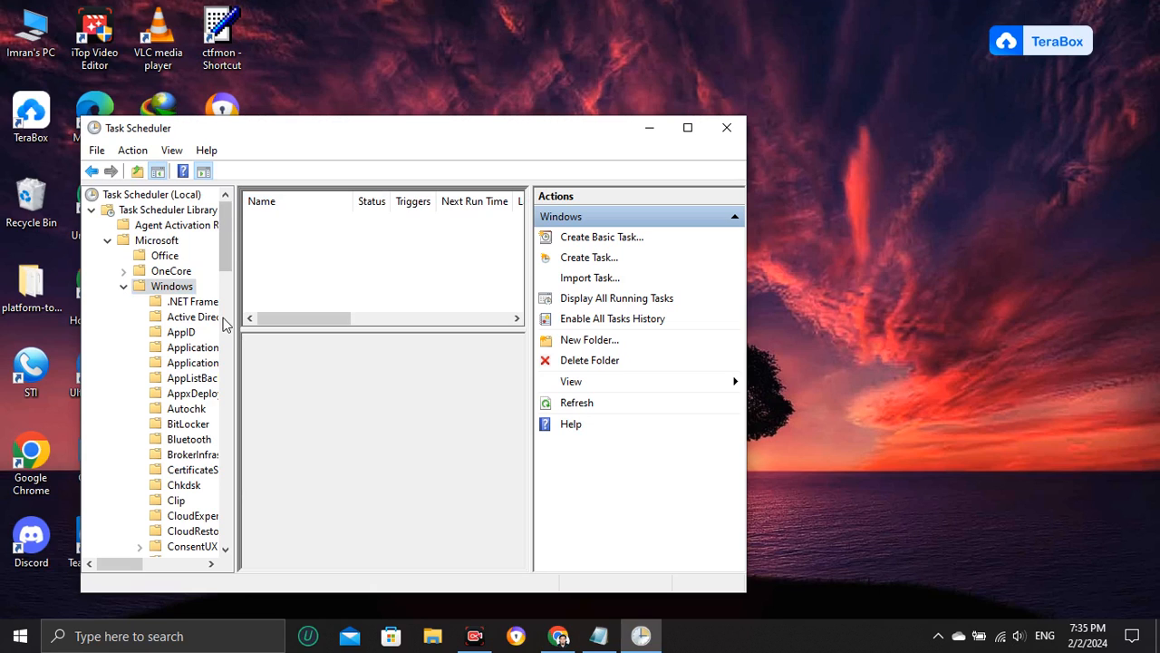
scroll(227, 328, down, 2)
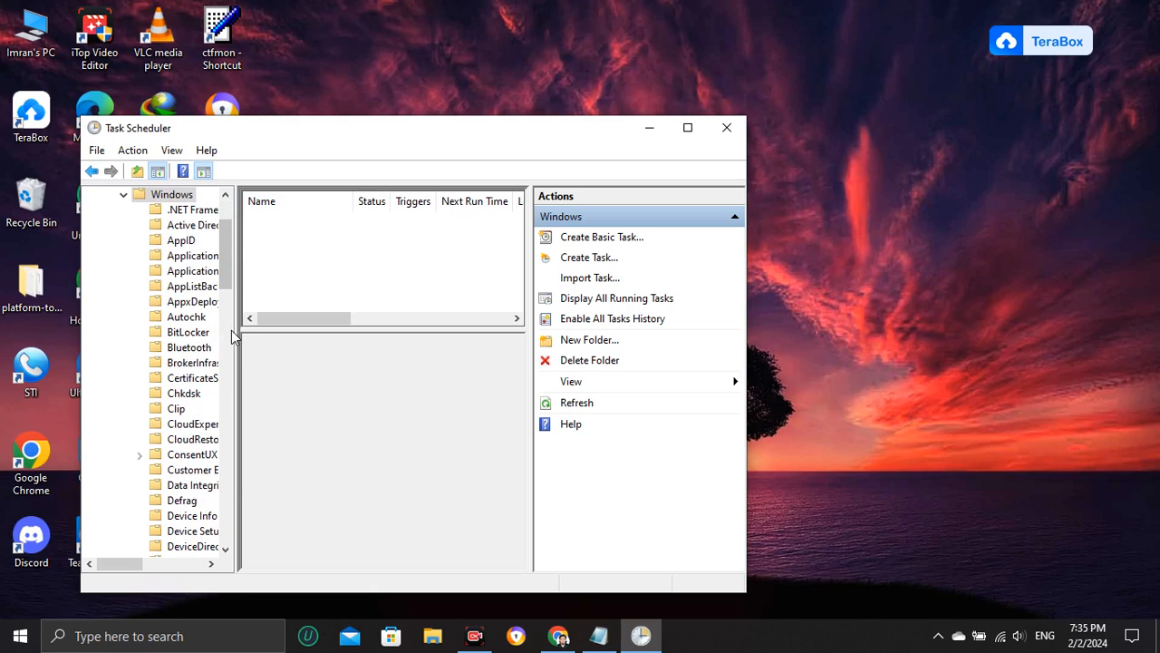
scroll(231, 330, down, 10)
drag(238, 371, 258, 498)
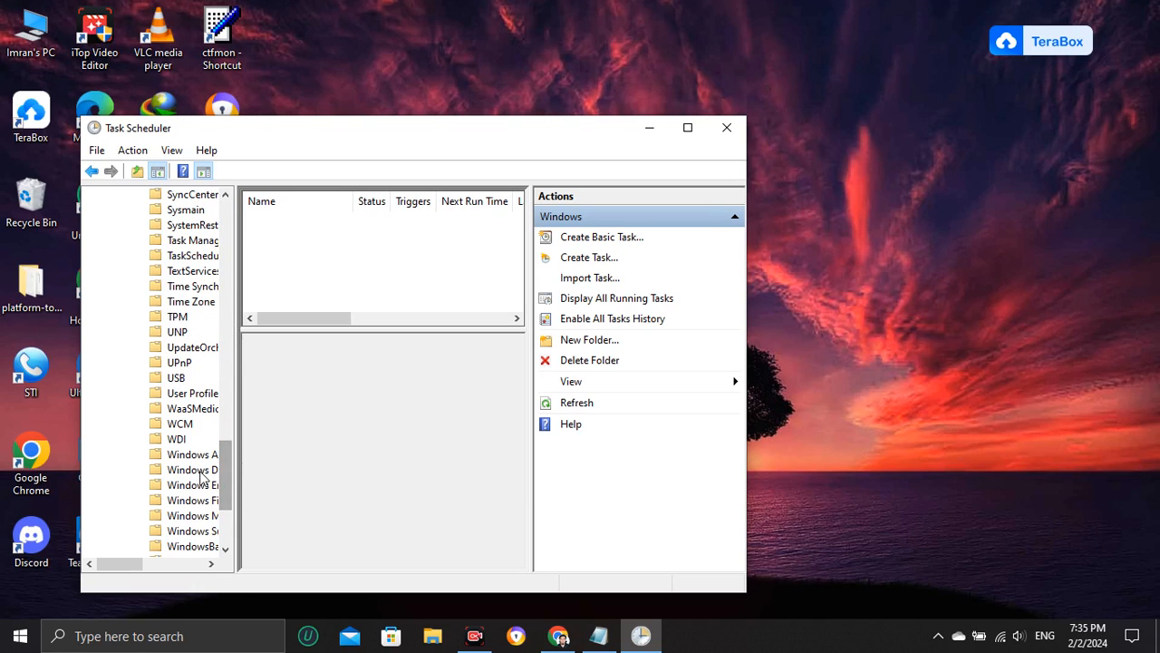
drag(228, 435, 222, 457)
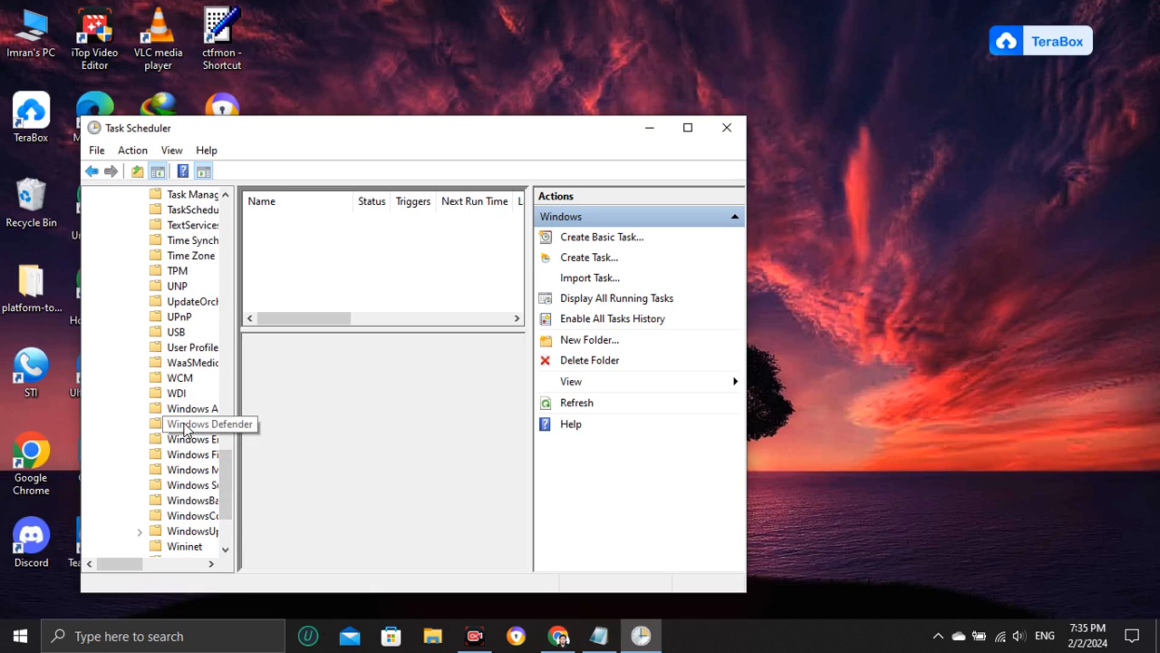
click(184, 426)
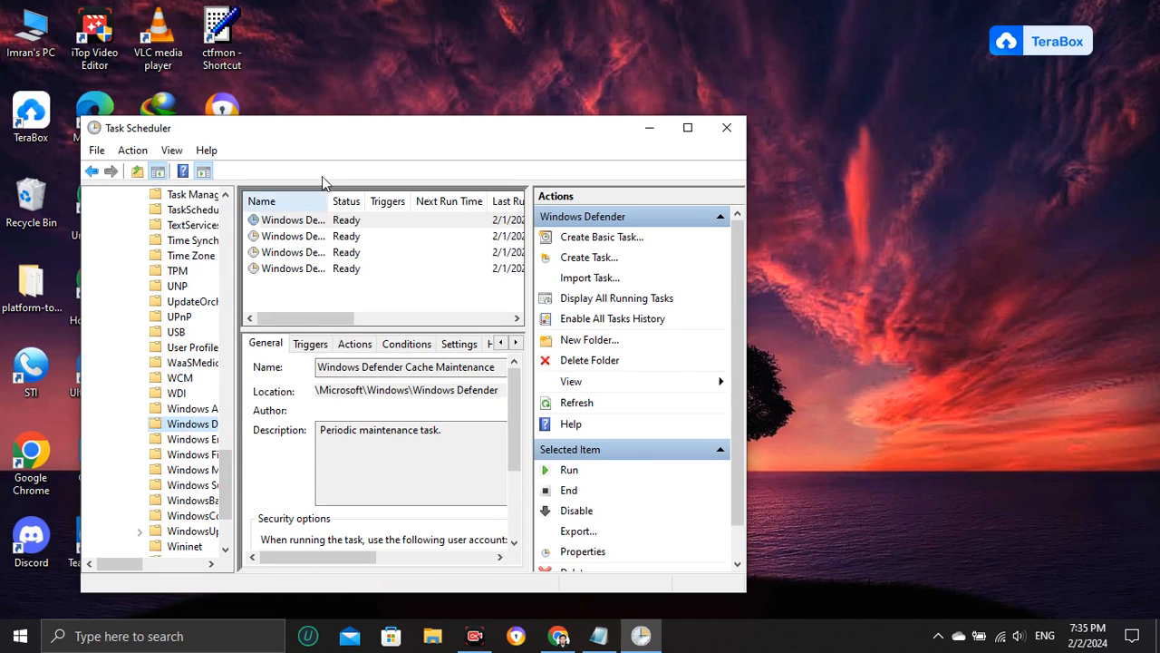
Step: Widen the task name column and turn off "Run with highest privileges" for the Windows Defender Scheduled Scan task
drag(324, 200, 472, 207)
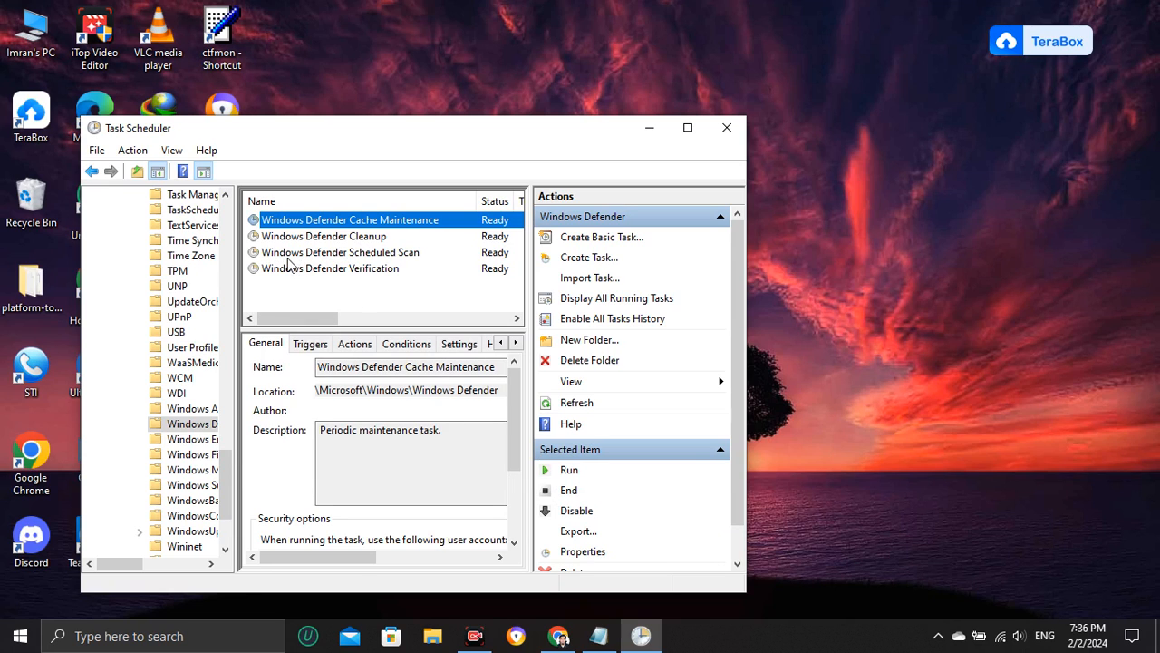
click(382, 259)
double_click(381, 254)
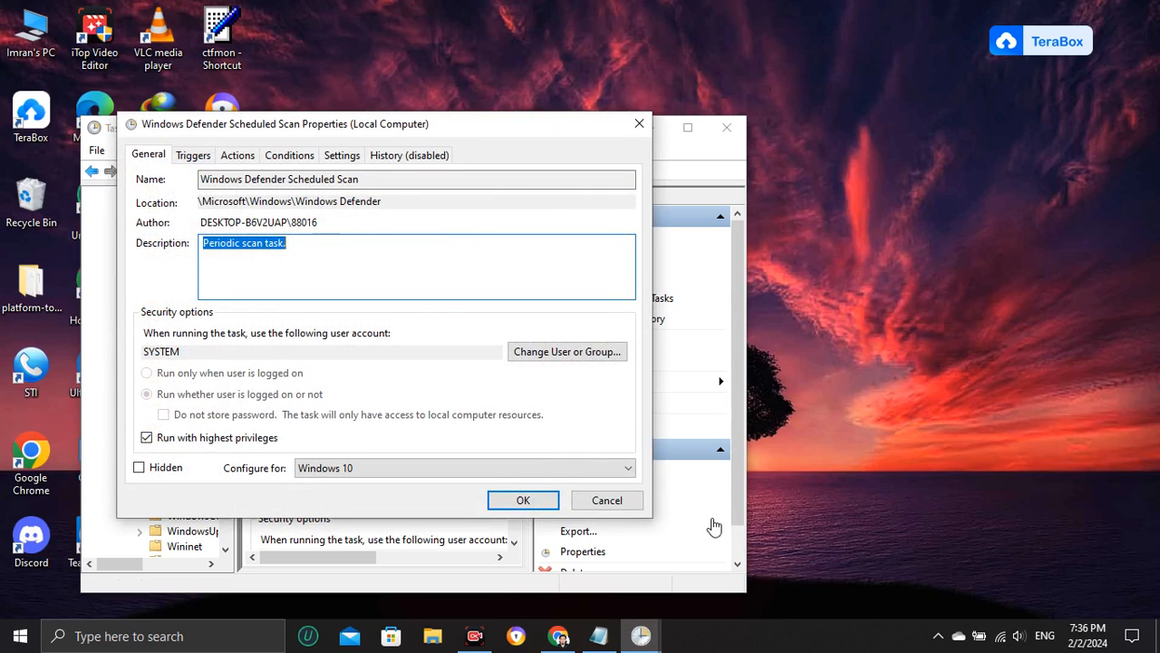
click(147, 443)
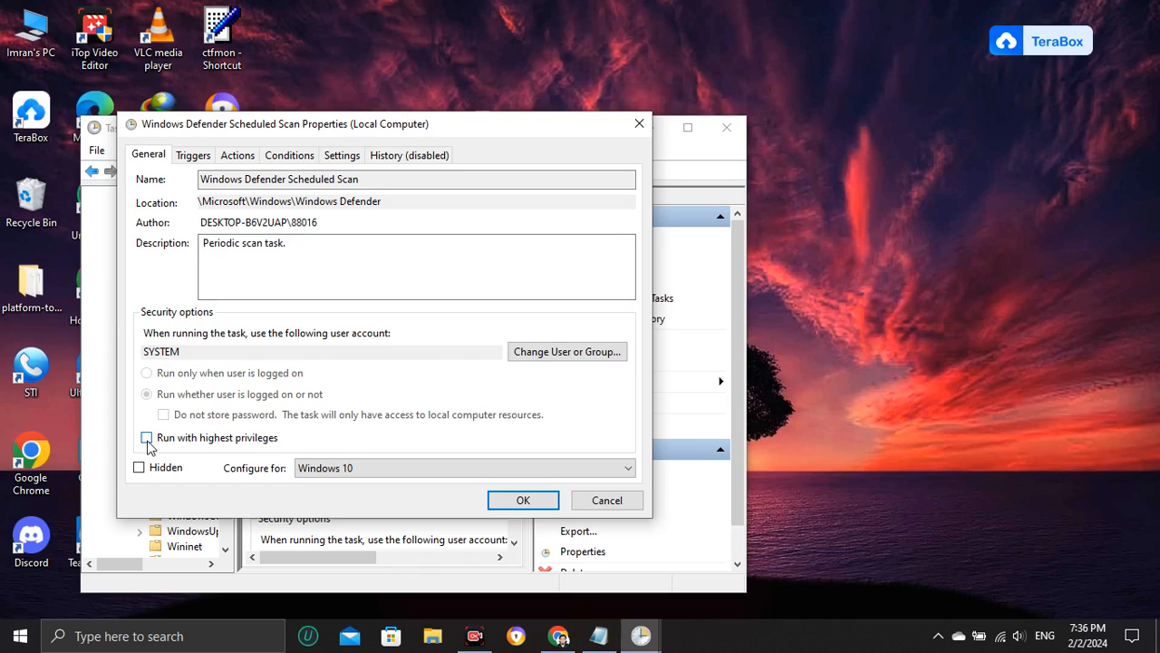
click(521, 502)
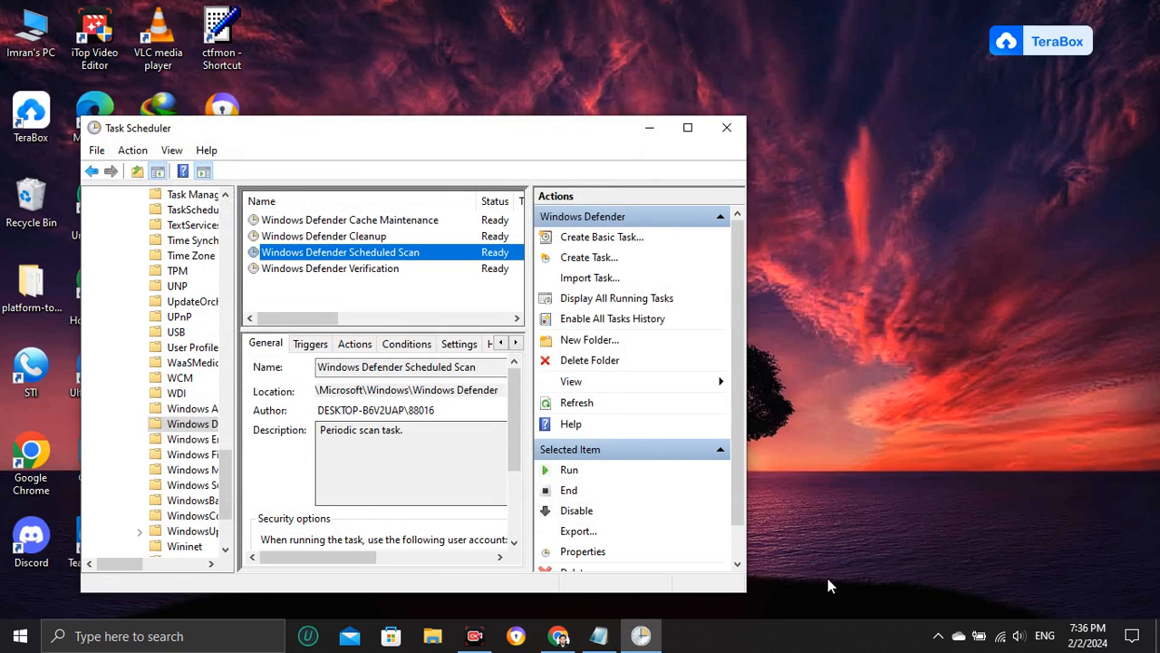
Step: Review the idle, power and network conditions of the Windows Defender Scheduled Scan task, and close Task Scheduler
click(406, 345)
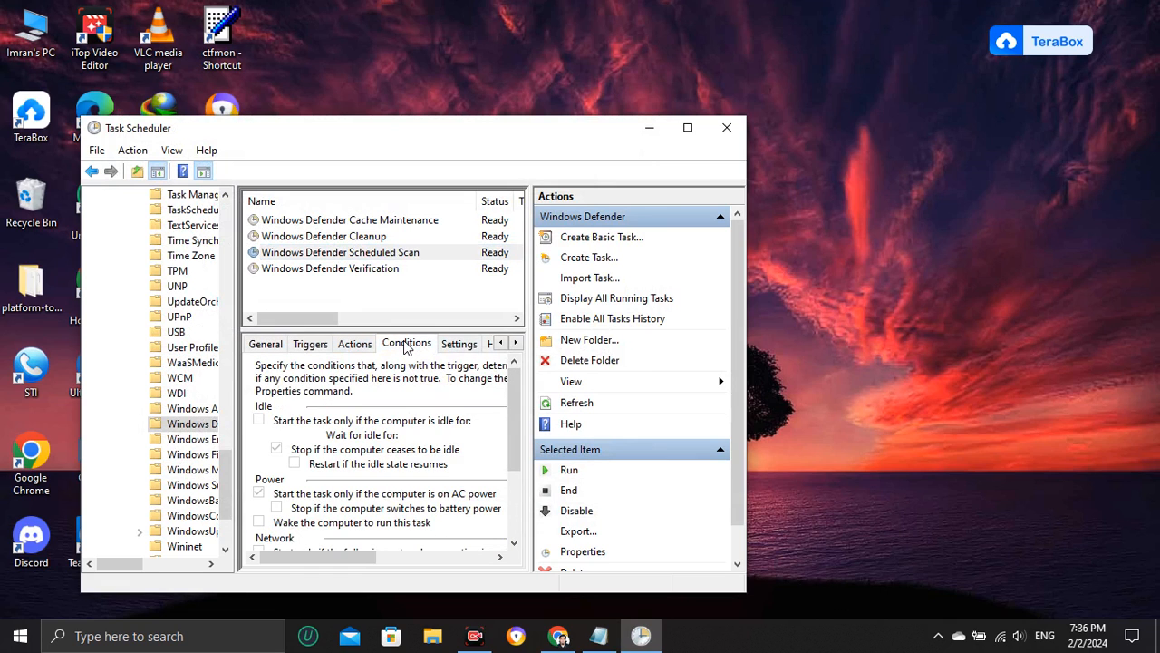
scroll(340, 440, down, 2)
scroll(322, 447, up, 2)
scroll(329, 487, down, 3)
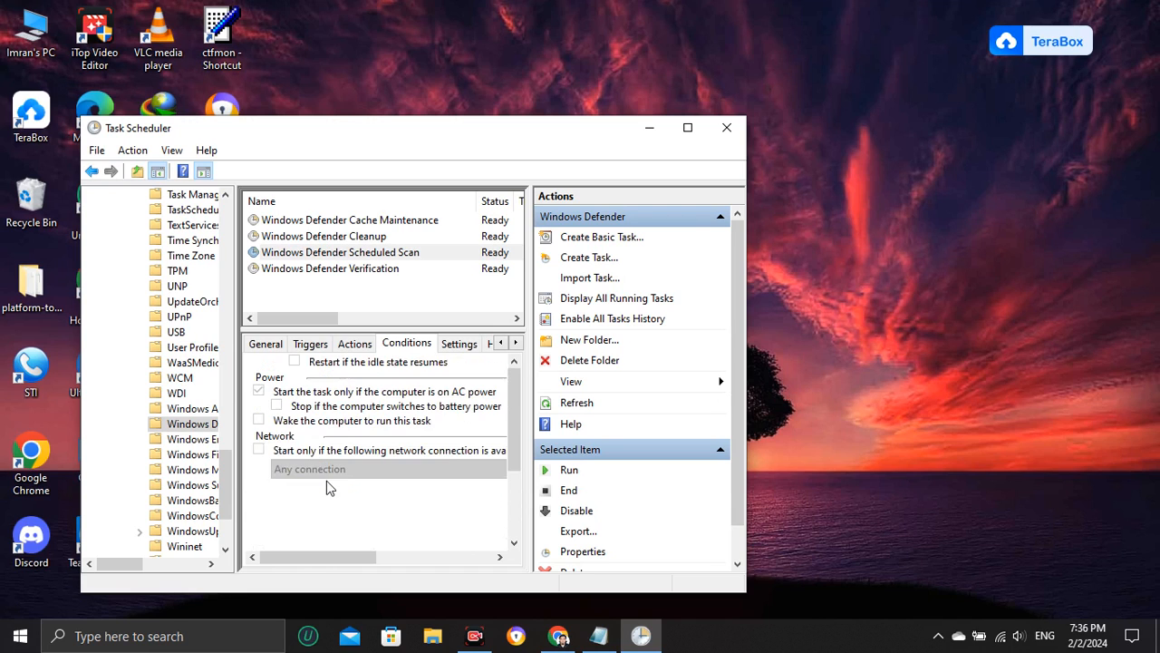
scroll(327, 487, up, 3)
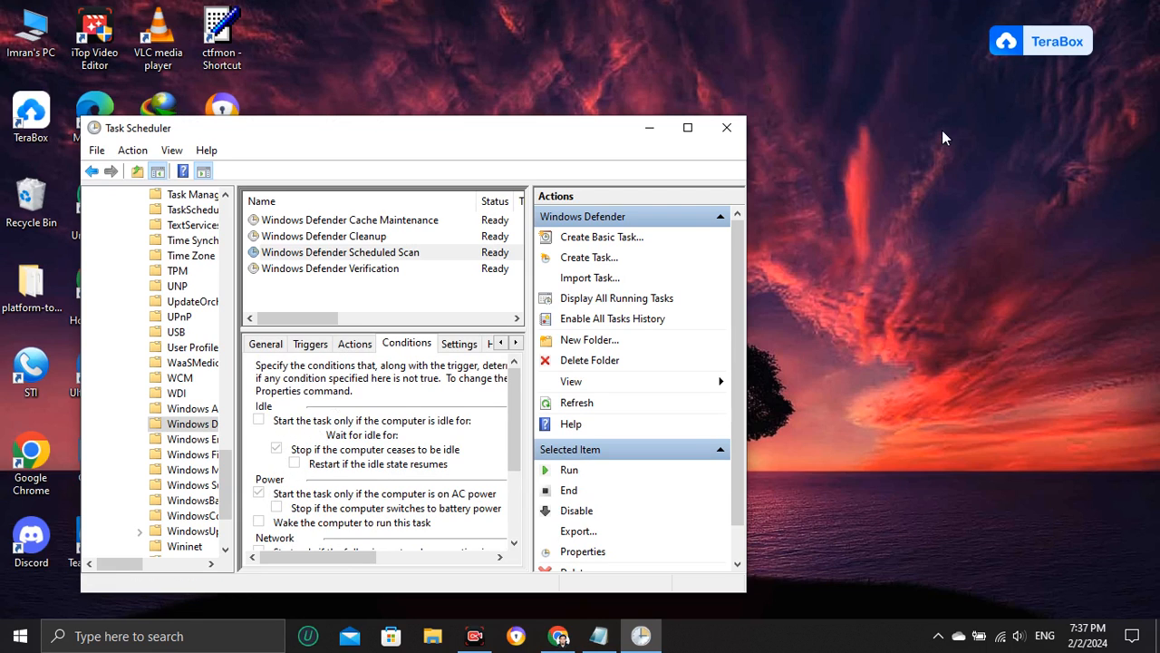
click(727, 127)
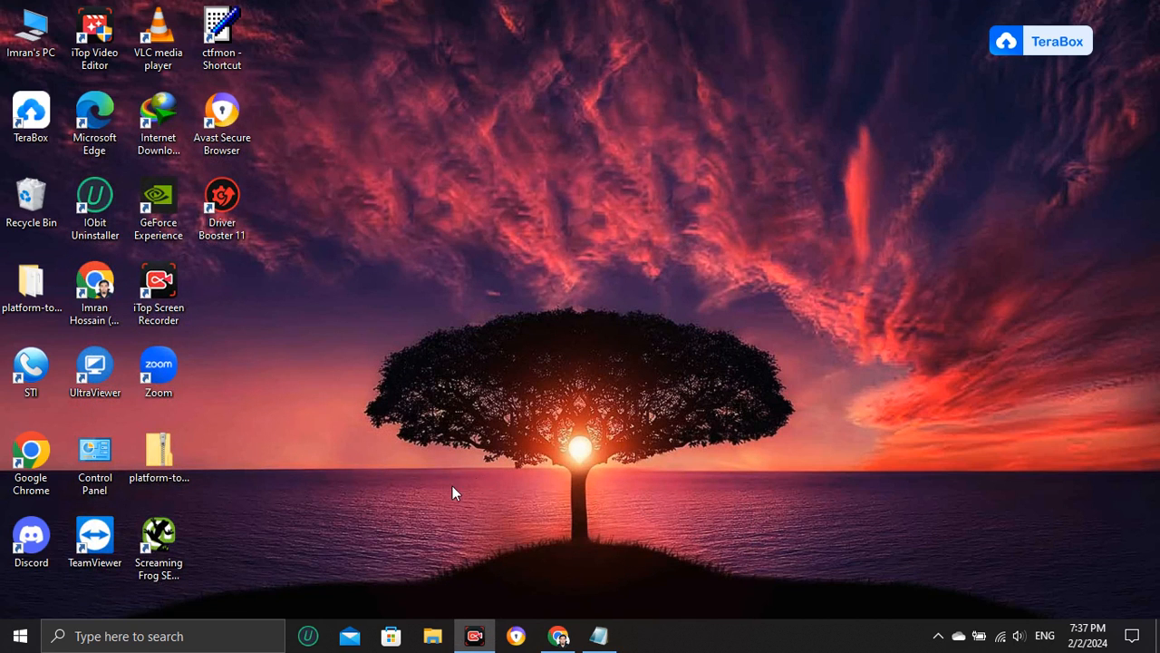
Step: Launch Windows Security from the Windows search and maximize its window
click(162, 634)
text(w)
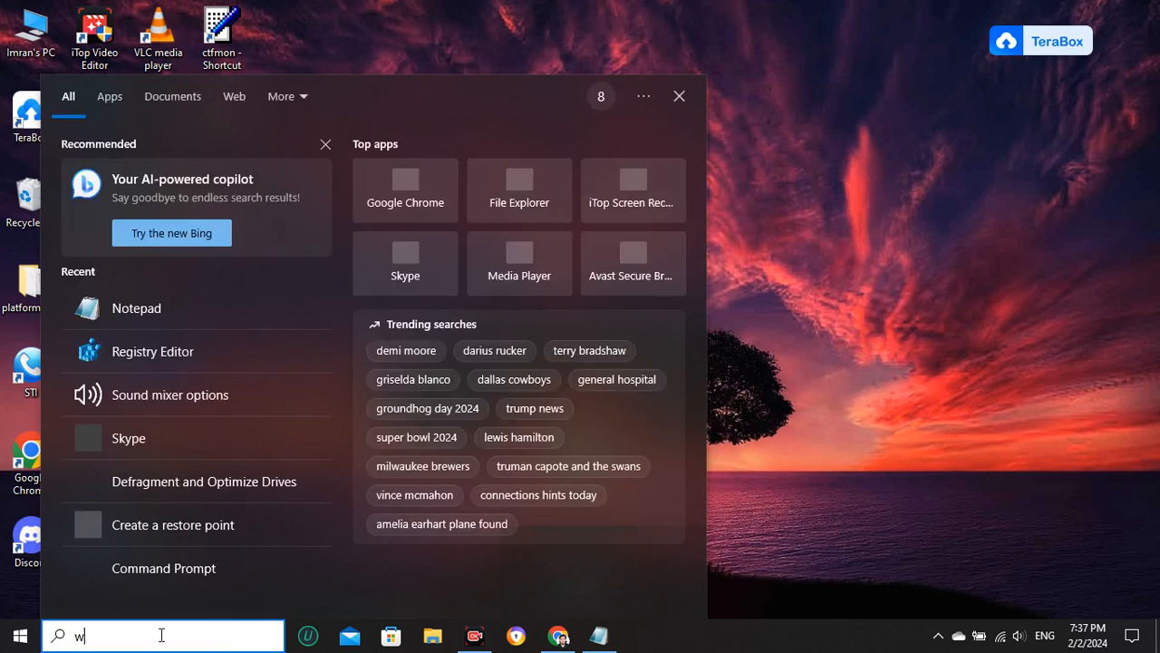
text(ind)
click(494, 307)
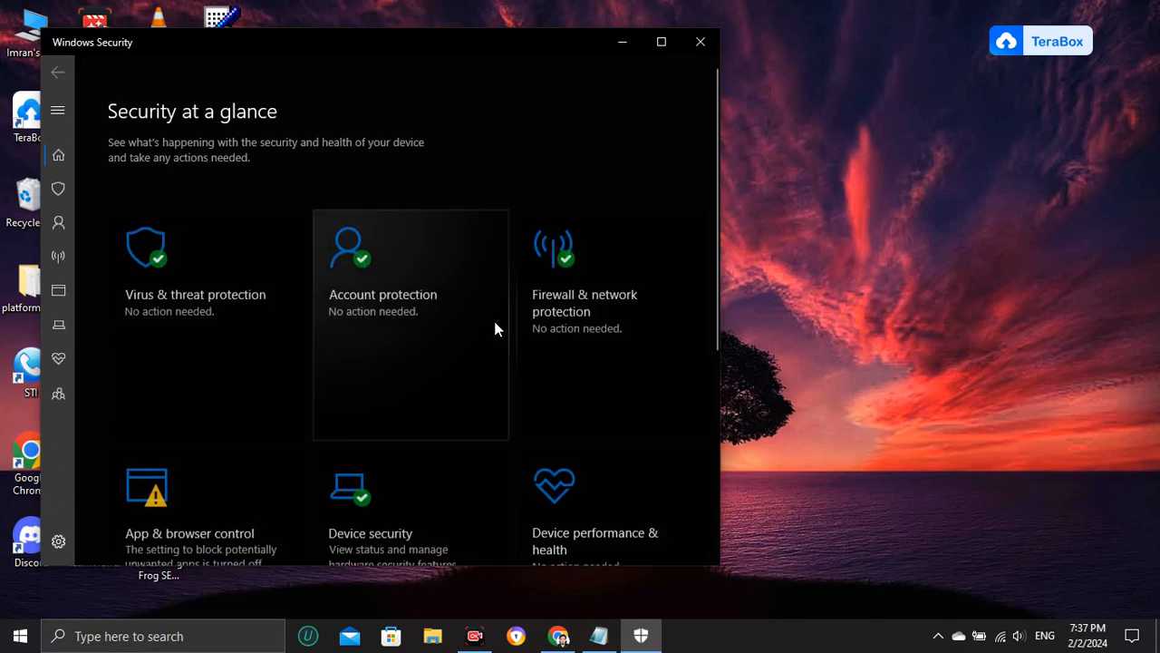
click(662, 43)
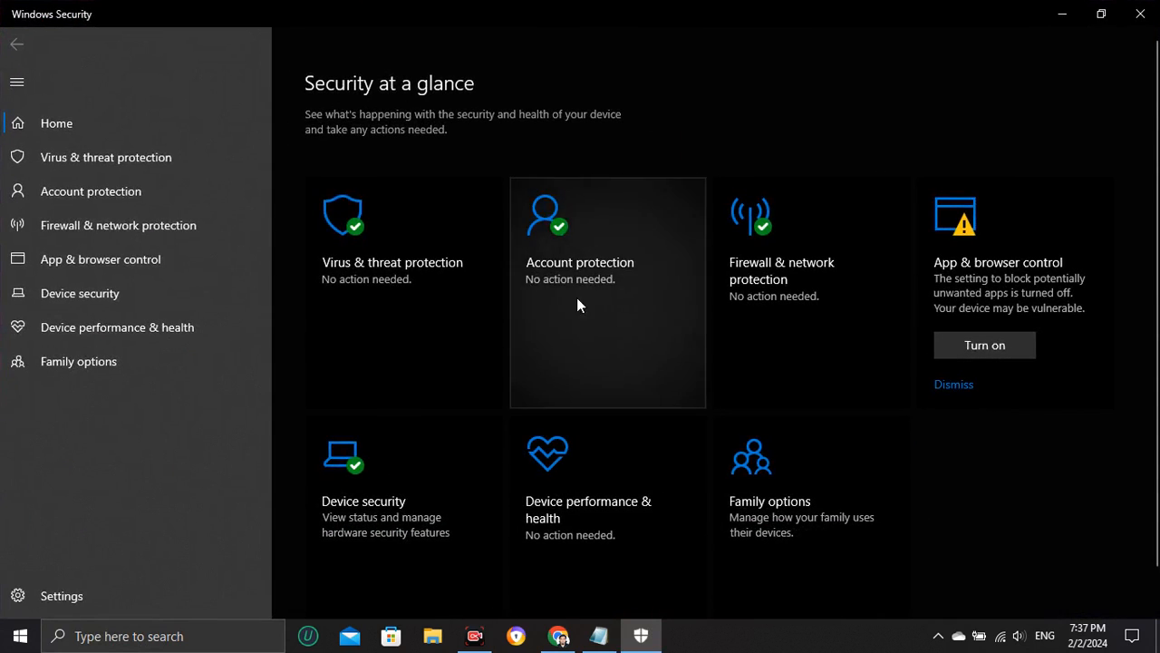
Step: Open the Exclusions page from the Virus & threat protection settings
click(99, 169)
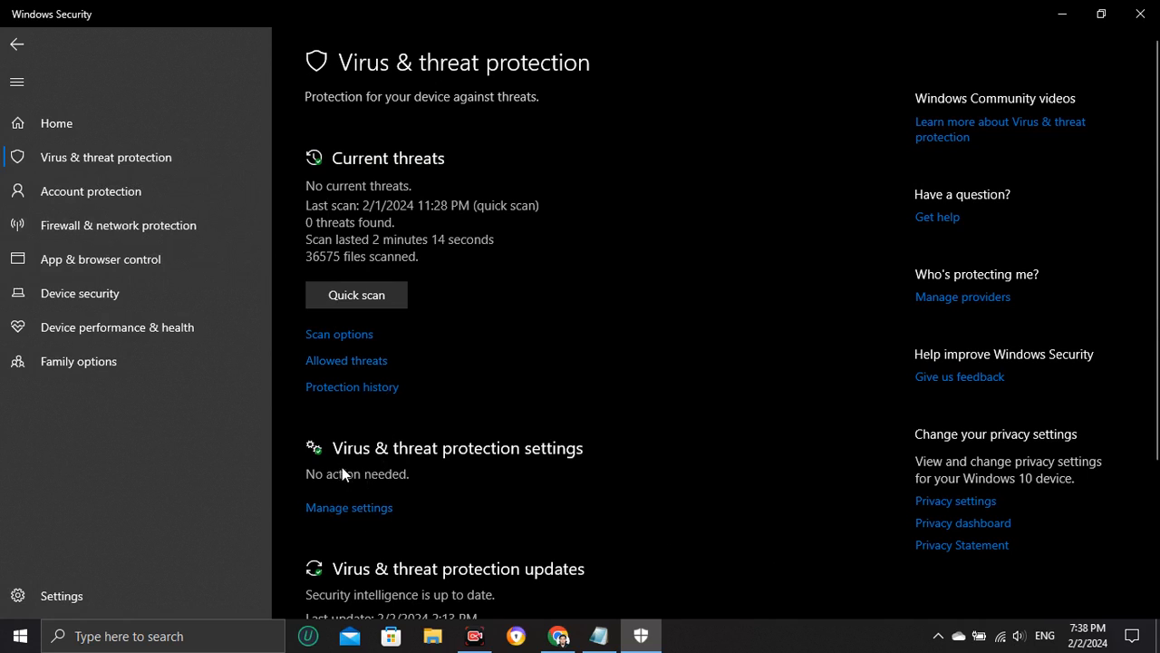
click(345, 508)
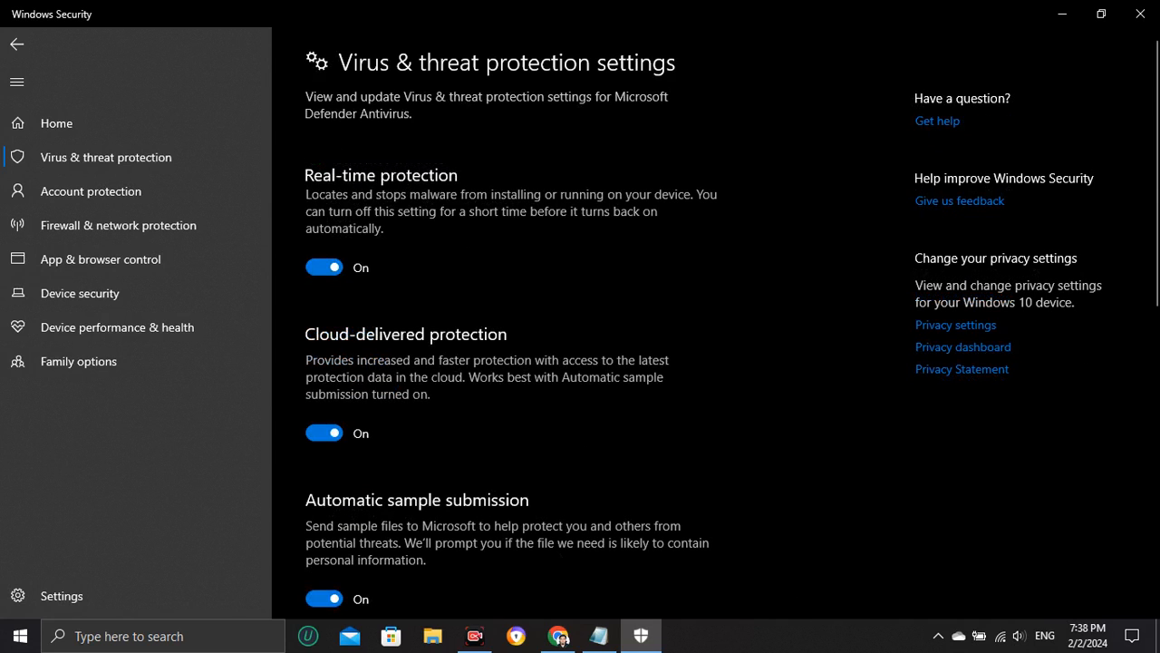
scroll(1155, 256, down, 8)
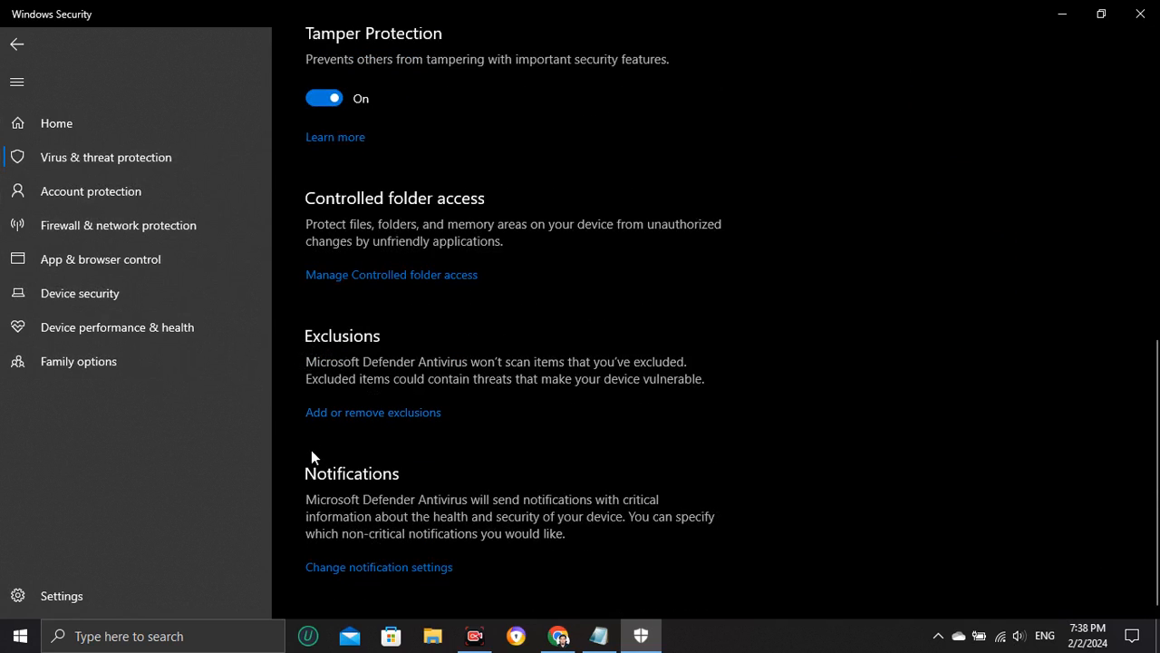
click(354, 413)
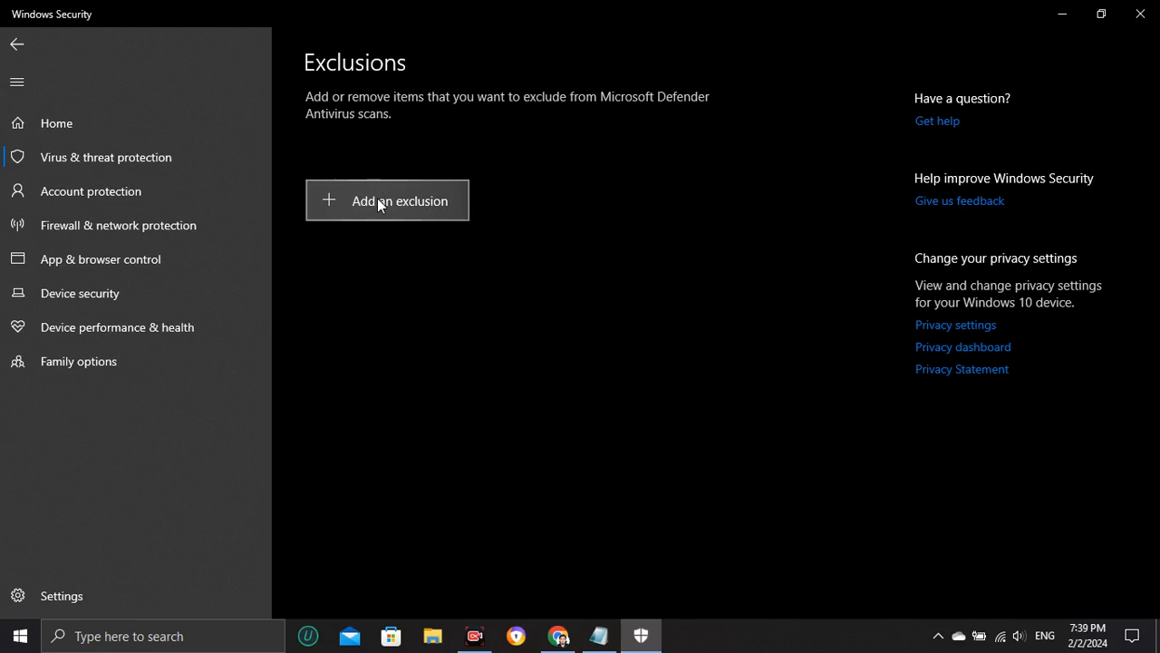
Step: Add a file exclusion for MsMpEng from the C:\Program Files\Windows Defender folder
click(378, 203)
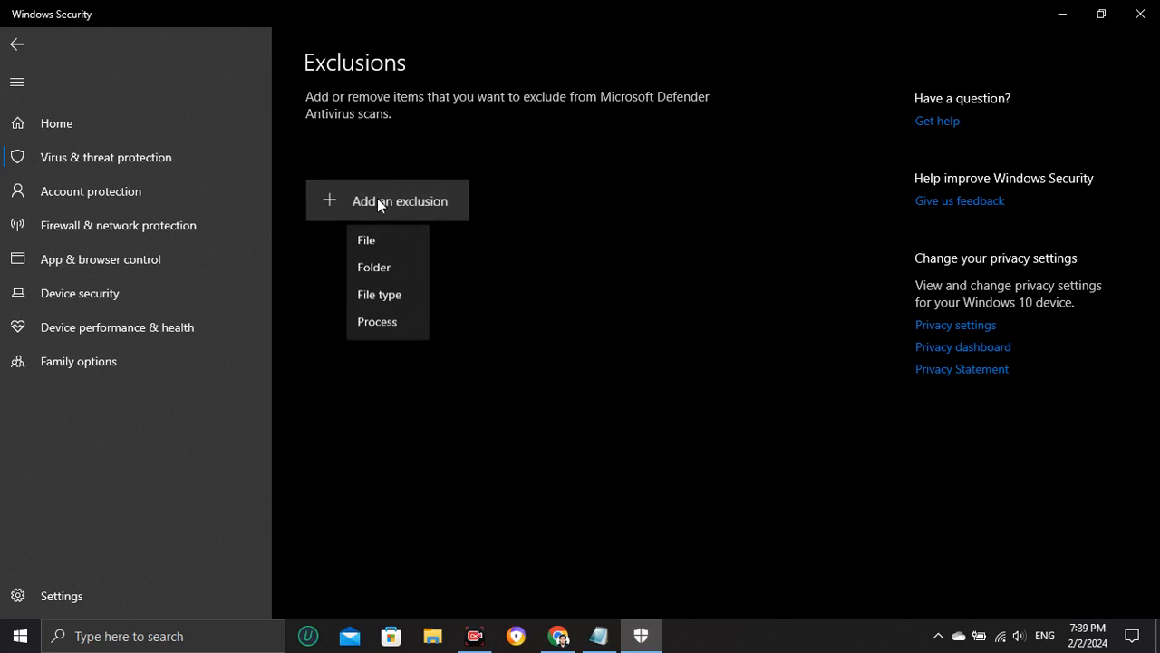
click(369, 242)
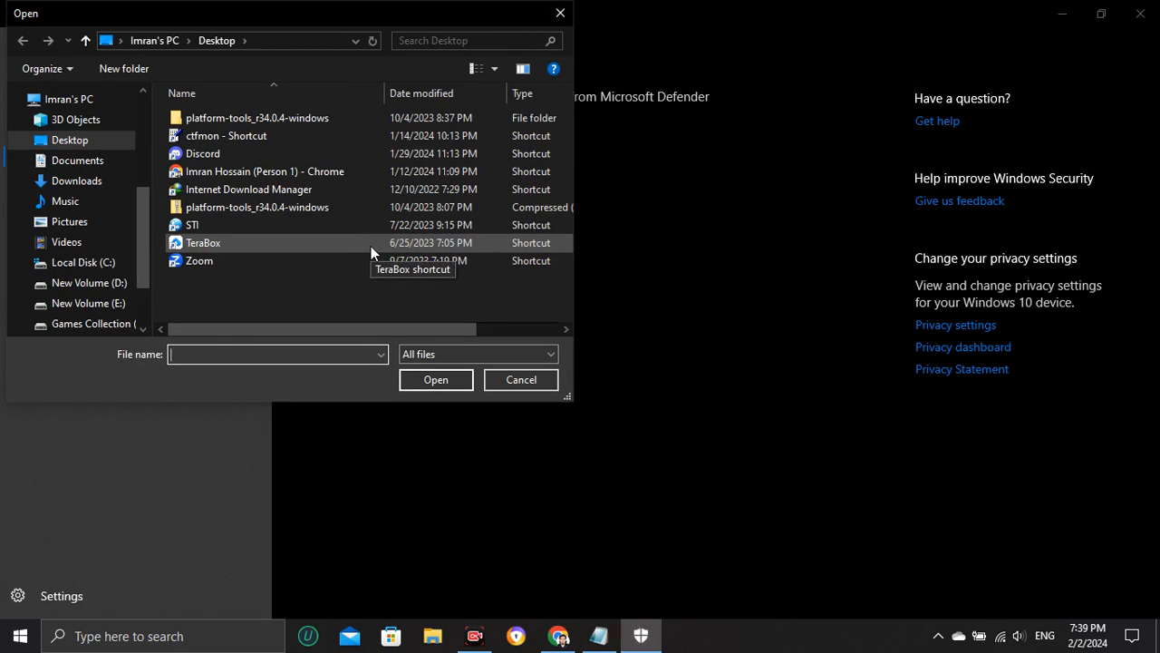
click(85, 263)
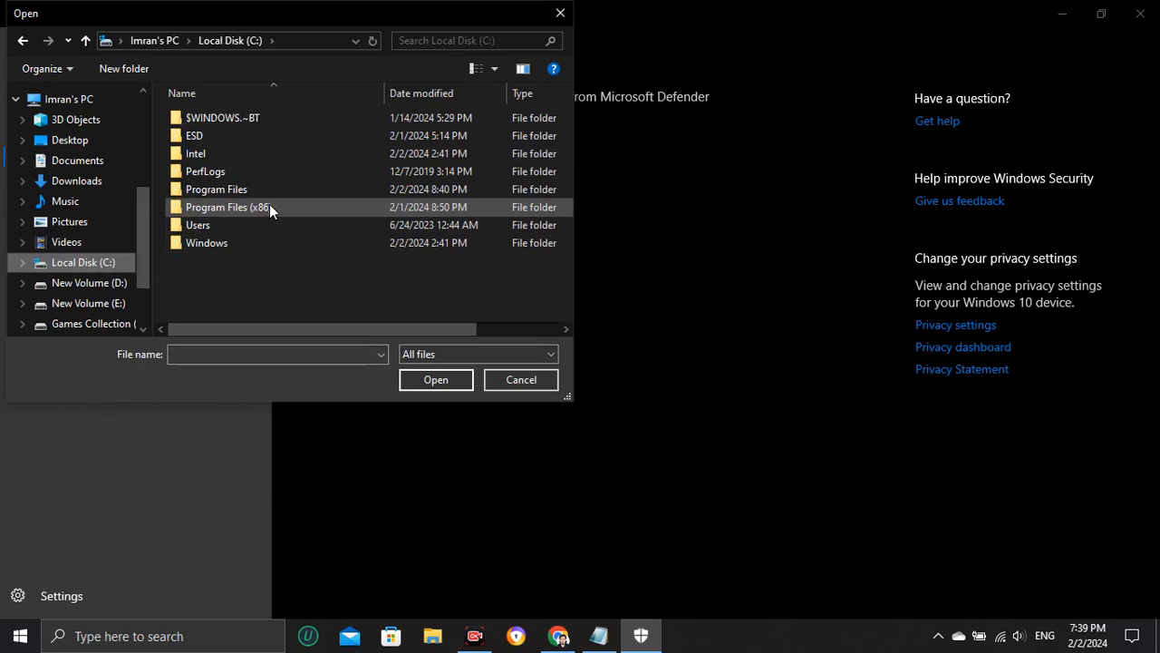
double_click(212, 188)
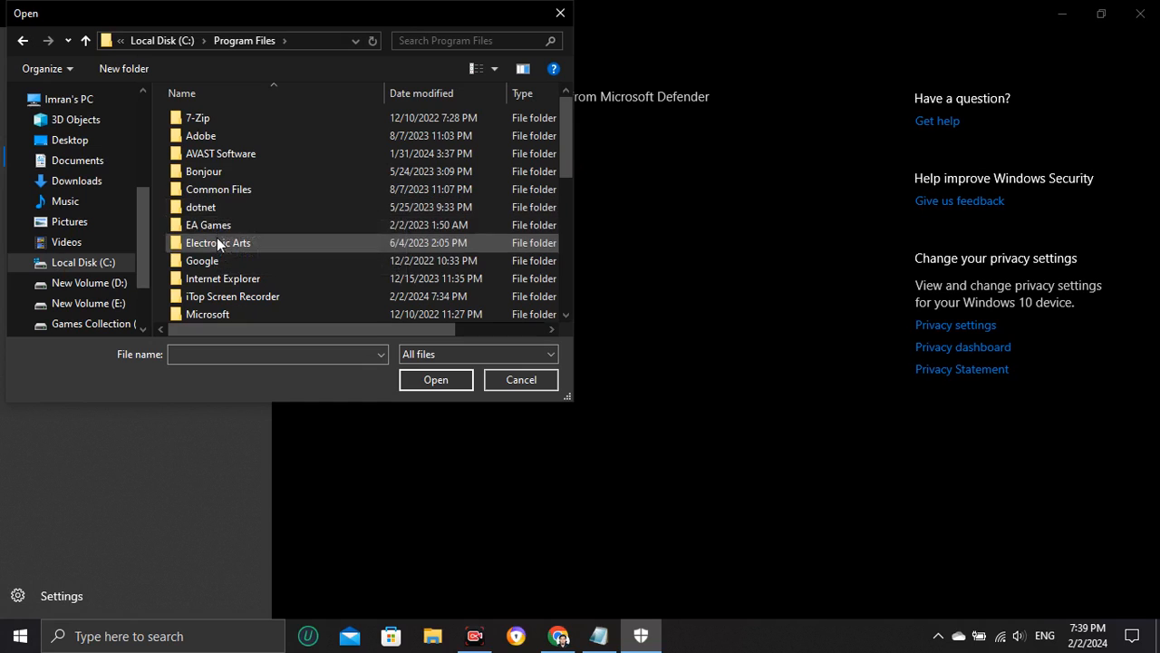
drag(564, 144, 560, 265)
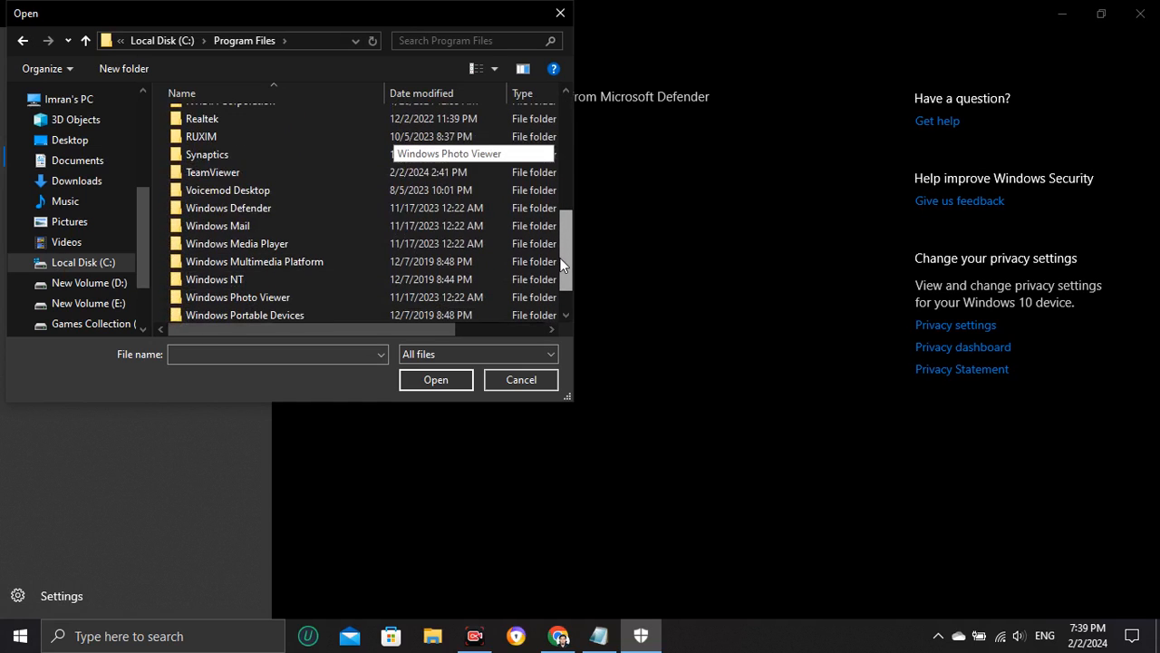
click(272, 209)
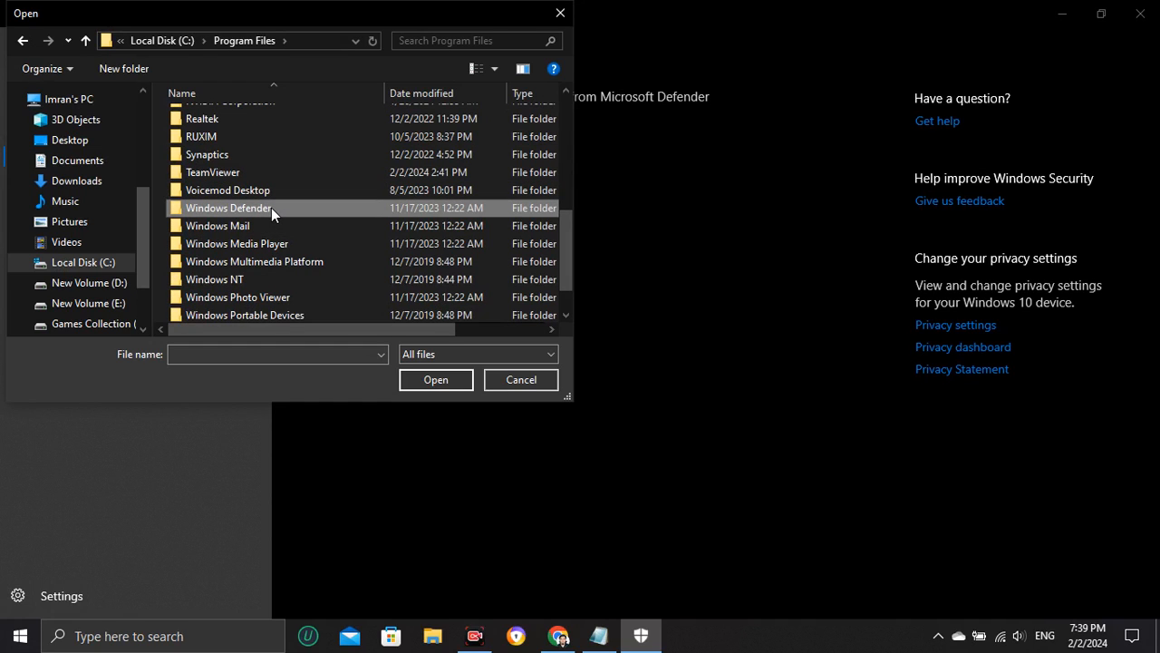
double_click(271, 208)
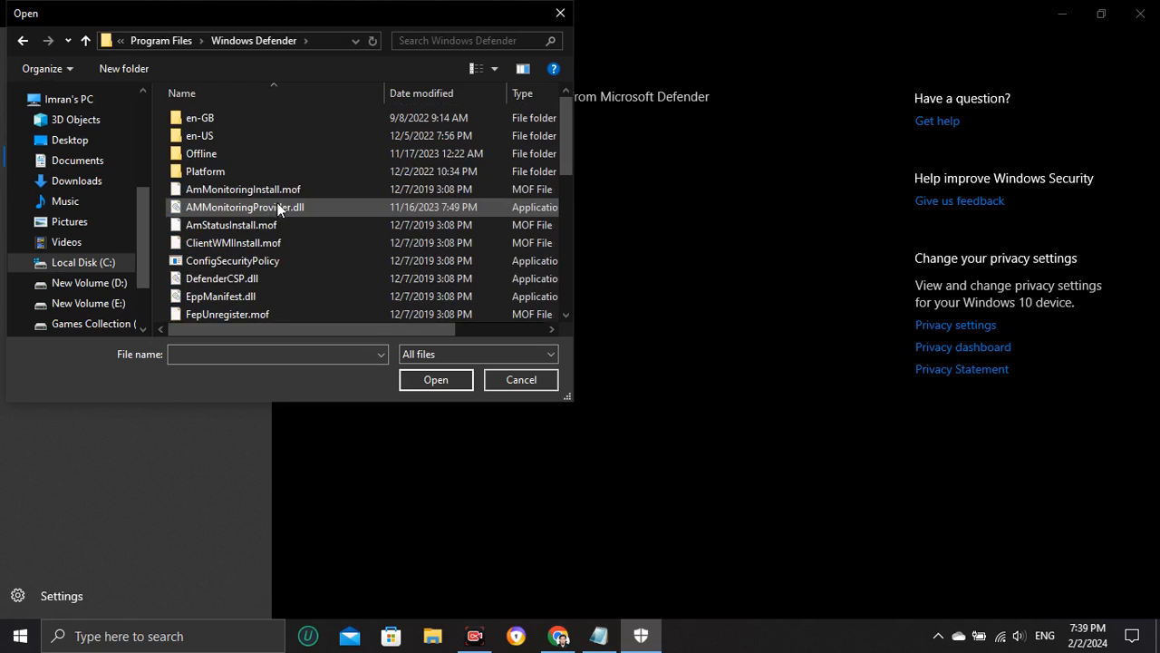
drag(568, 148, 572, 273)
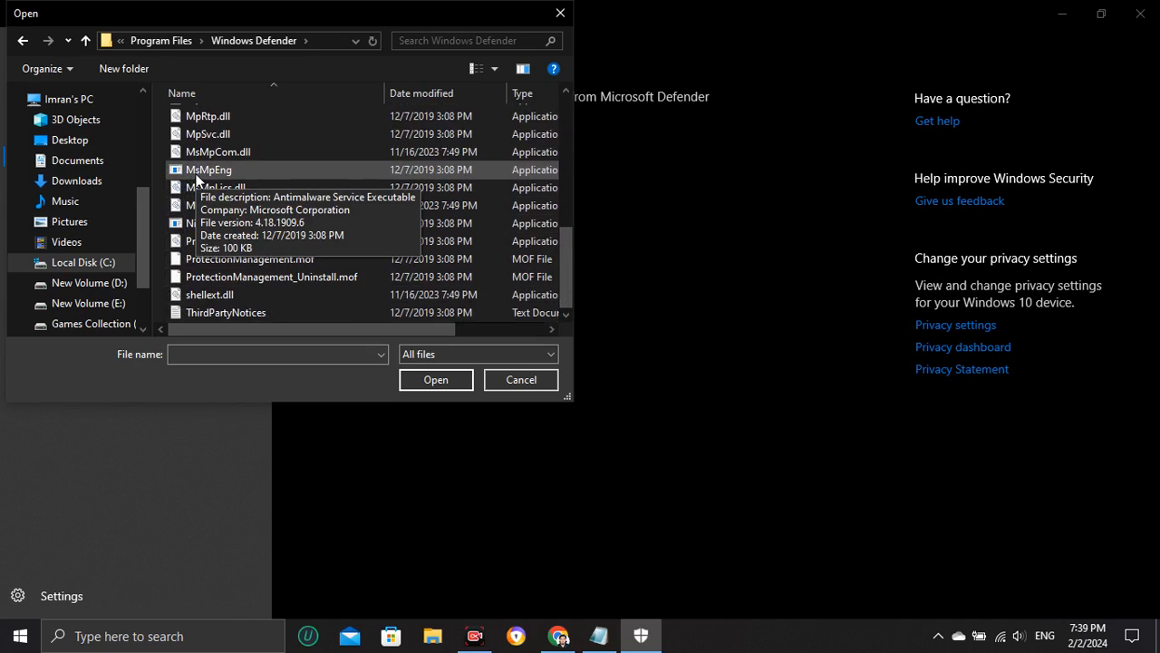
click(238, 170)
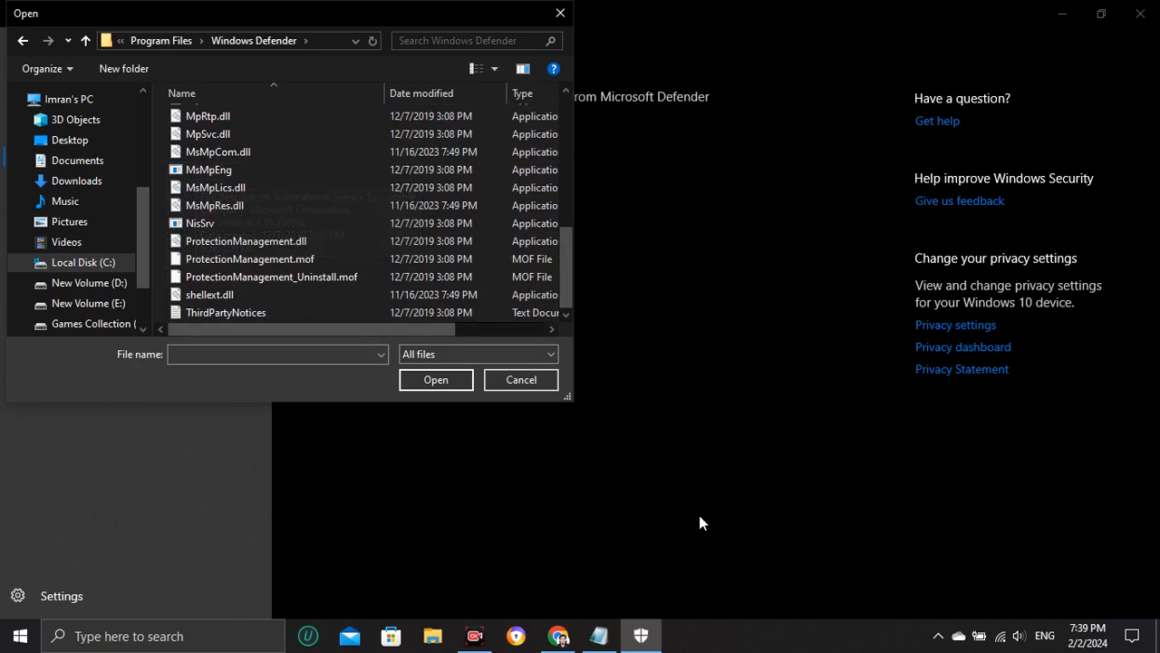
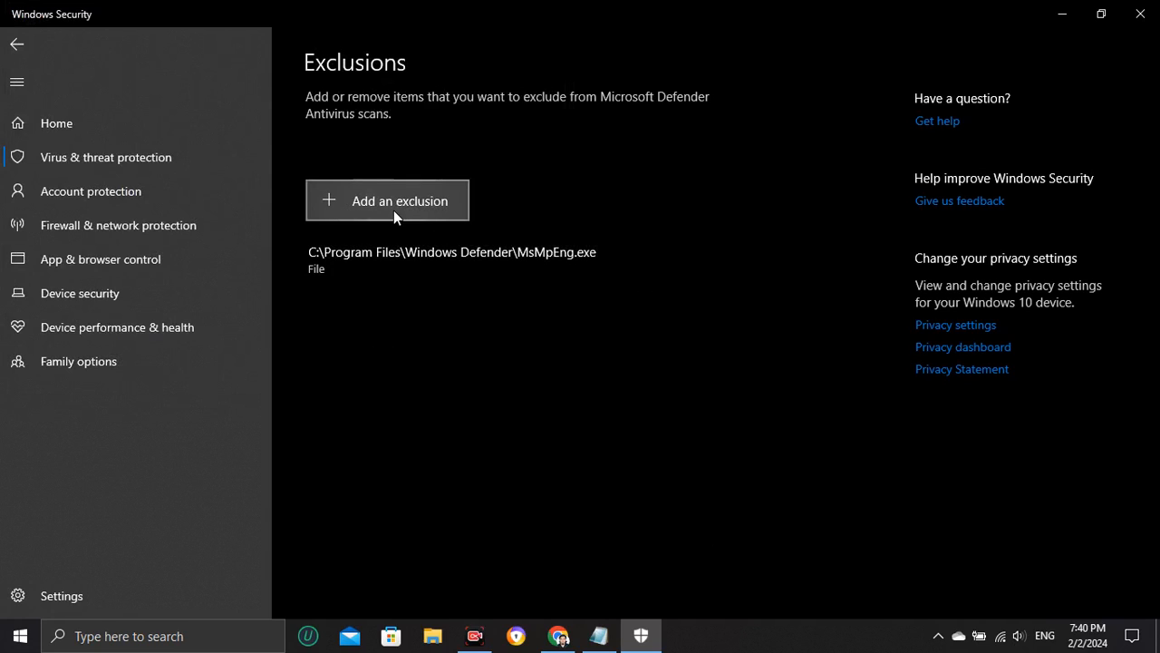
Step: Take the MsMpEng file name from the Windows Defender folder and add MsMpEng as a file type exclusion
click(393, 211)
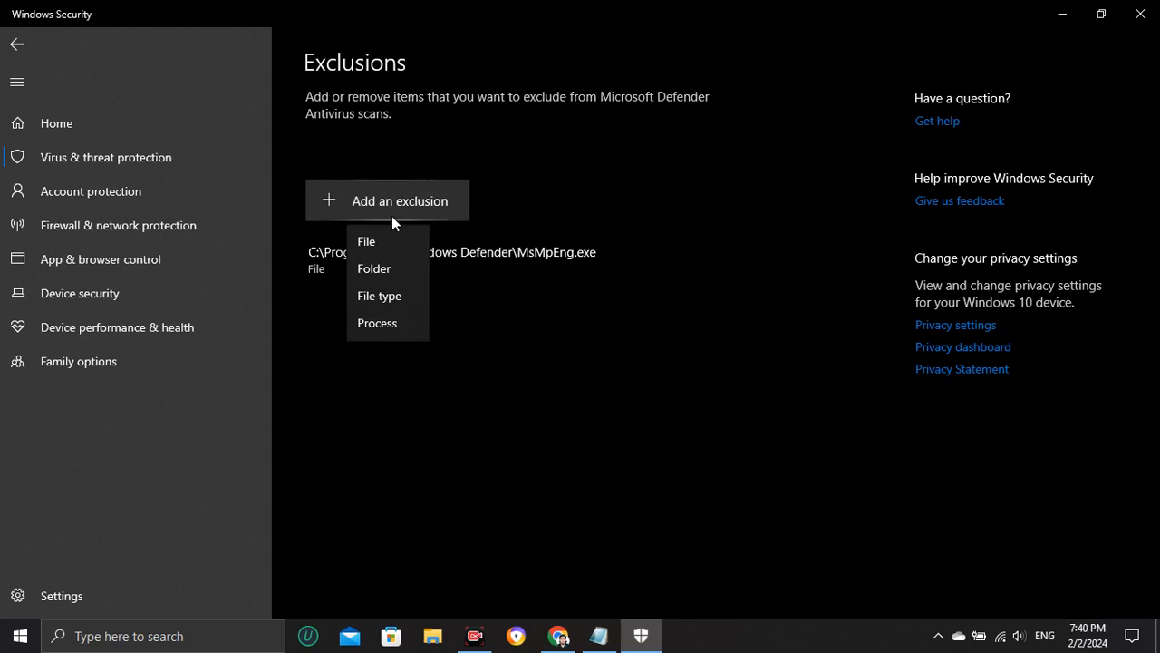
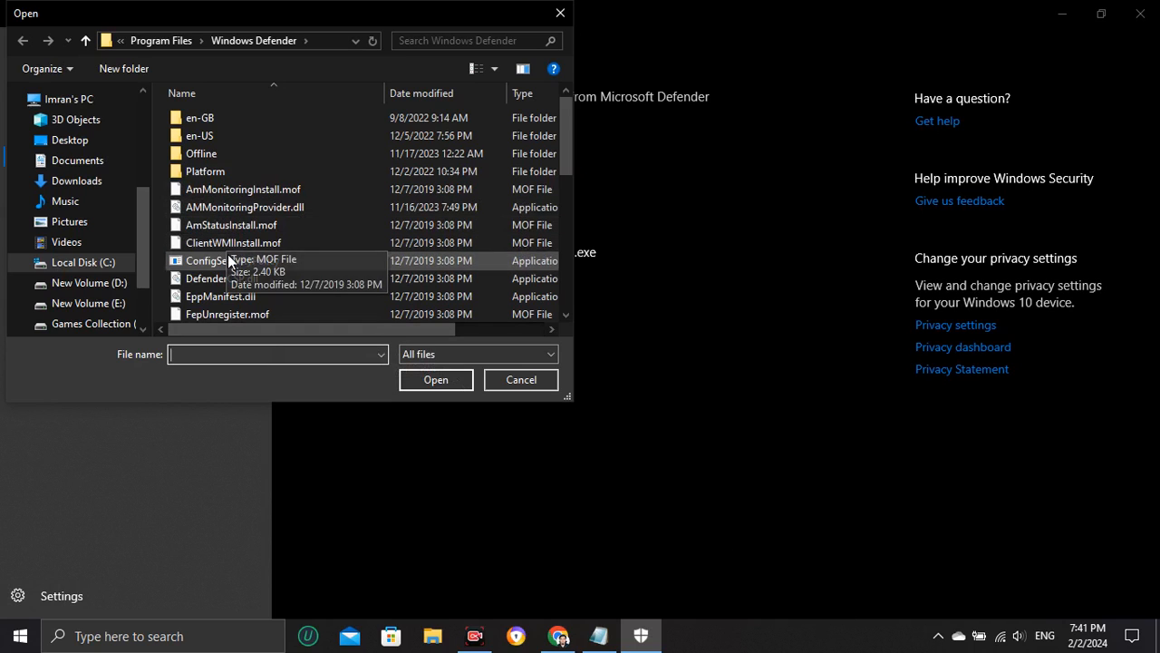
scroll(221, 273, down, 2)
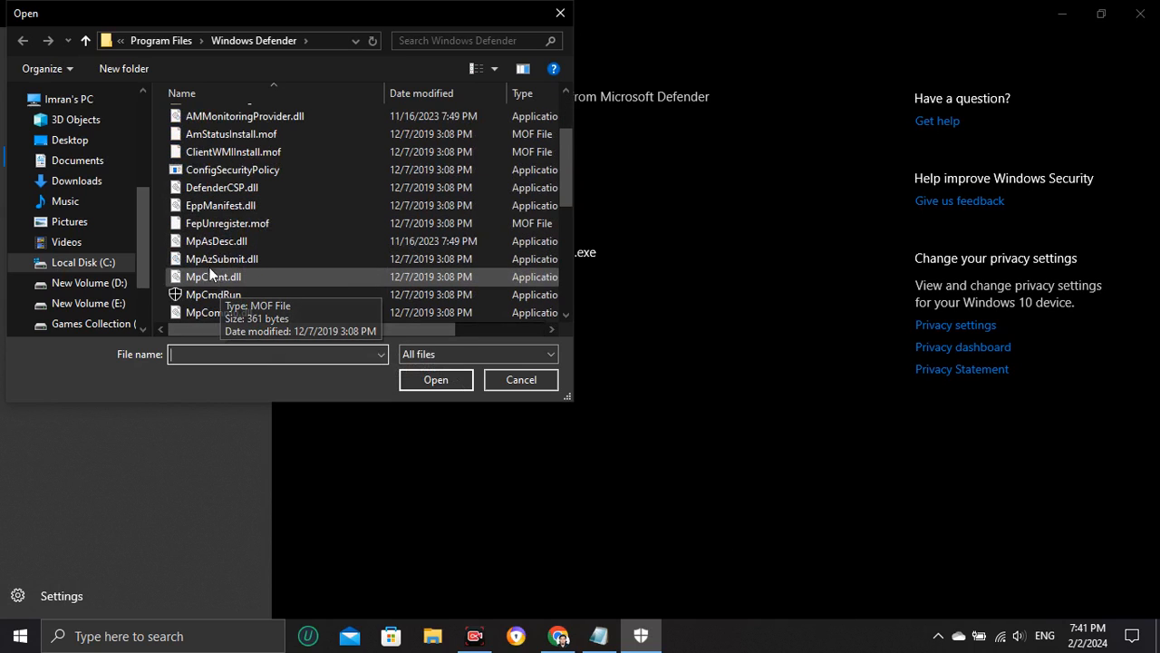
scroll(205, 261, down, 2)
scroll(205, 261, up, 1)
scroll(205, 260, down, 1)
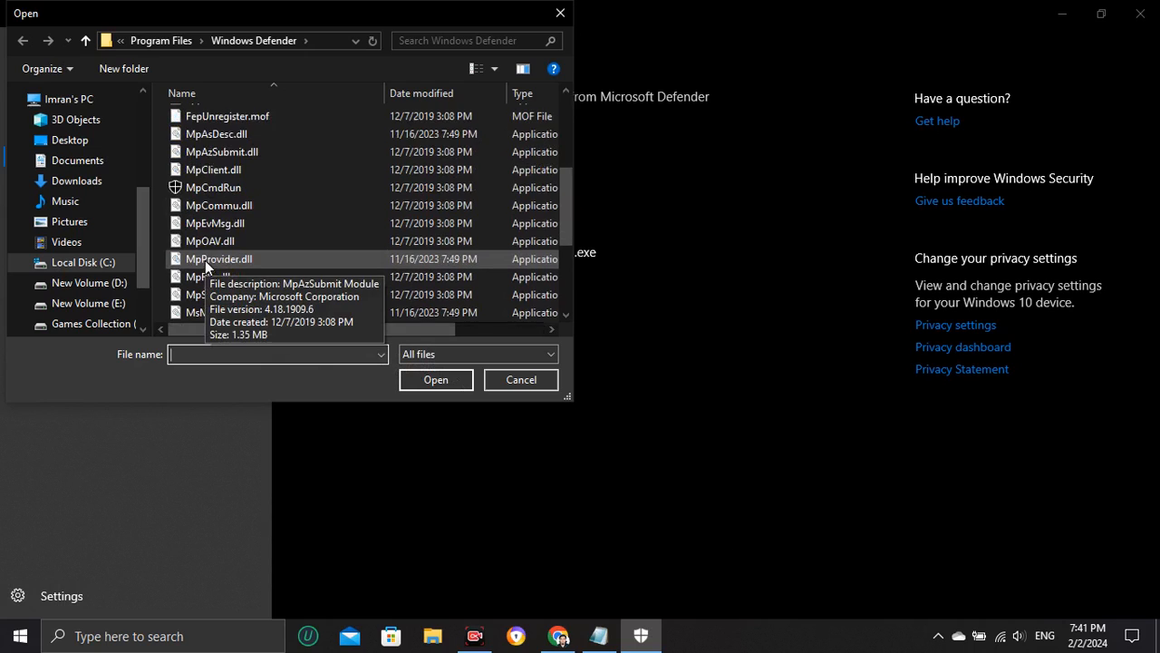
scroll(205, 260, down, 1)
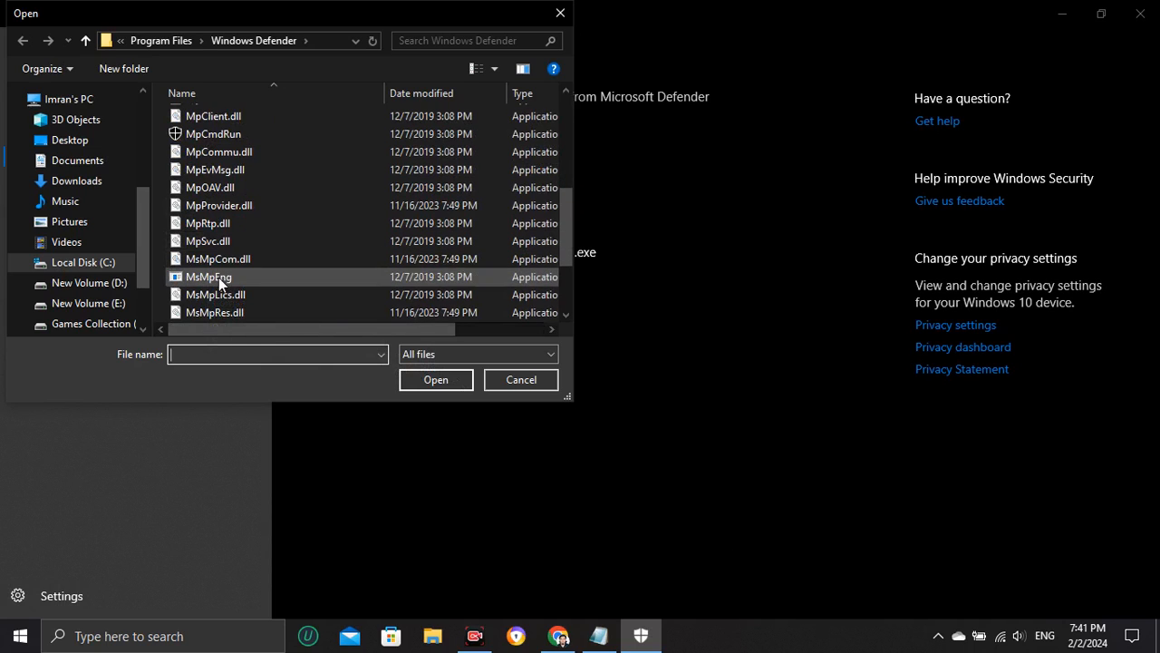
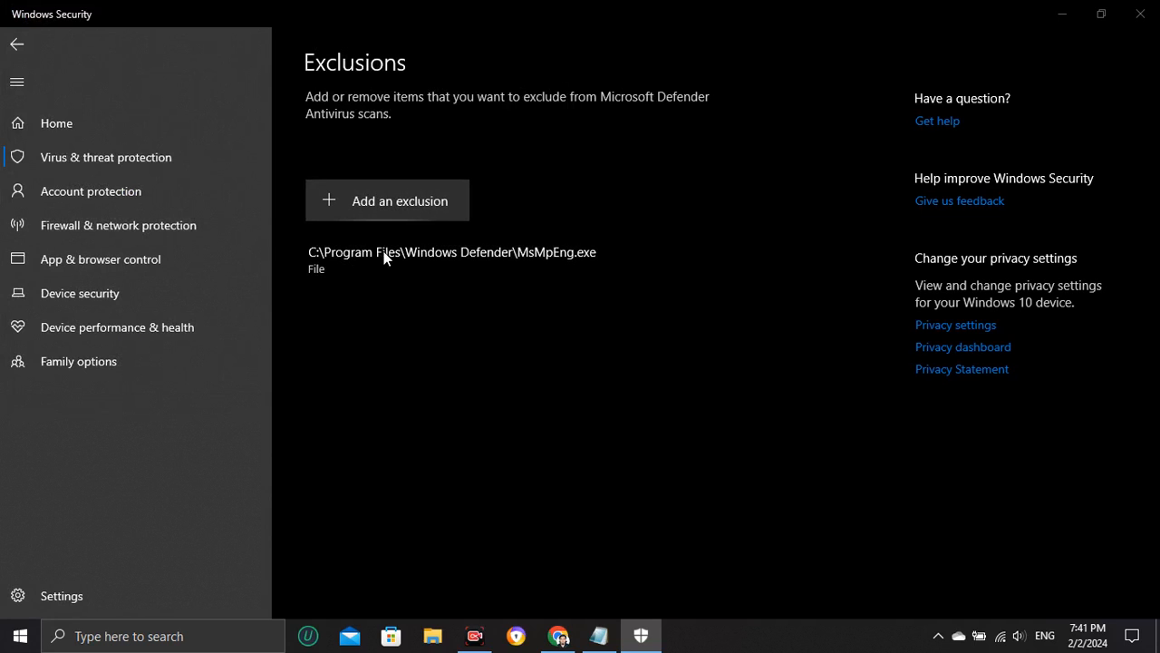
scroll(253, 273, down, 3)
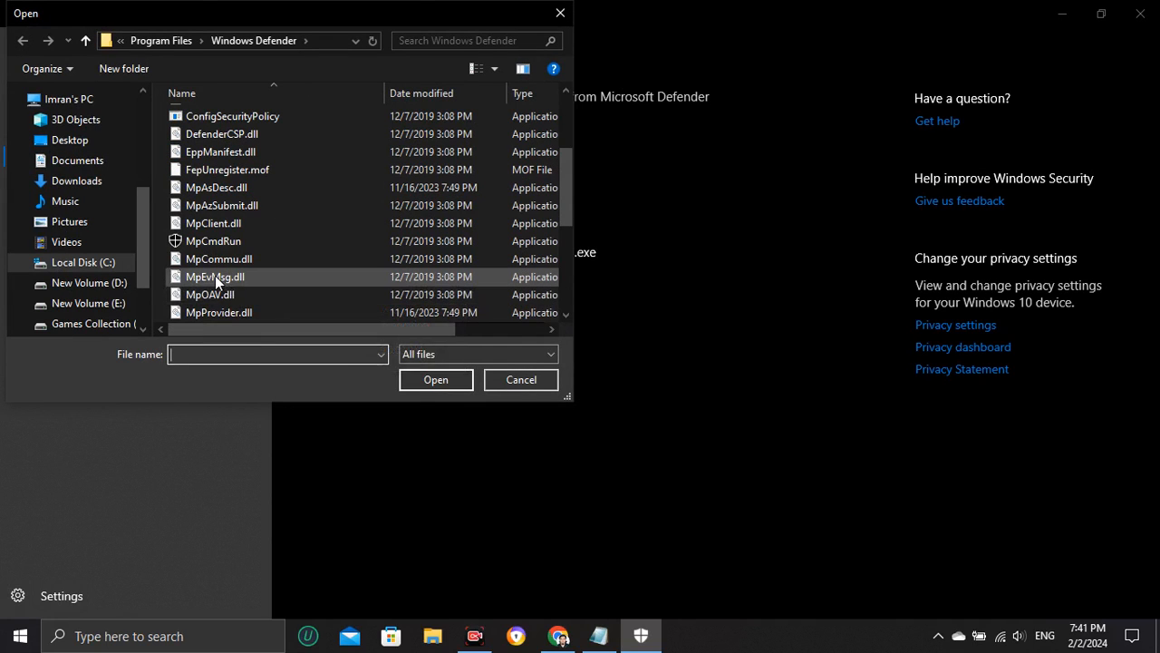
scroll(218, 278, down, 1)
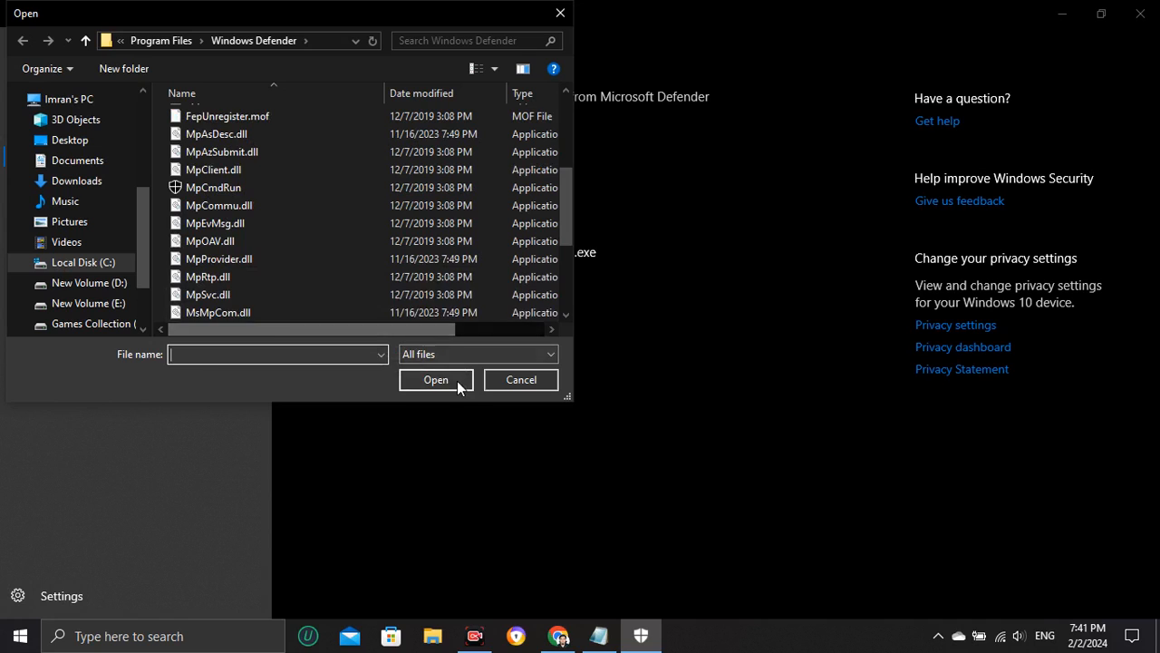
scroll(277, 267, down, 2)
scroll(276, 277, down, 1)
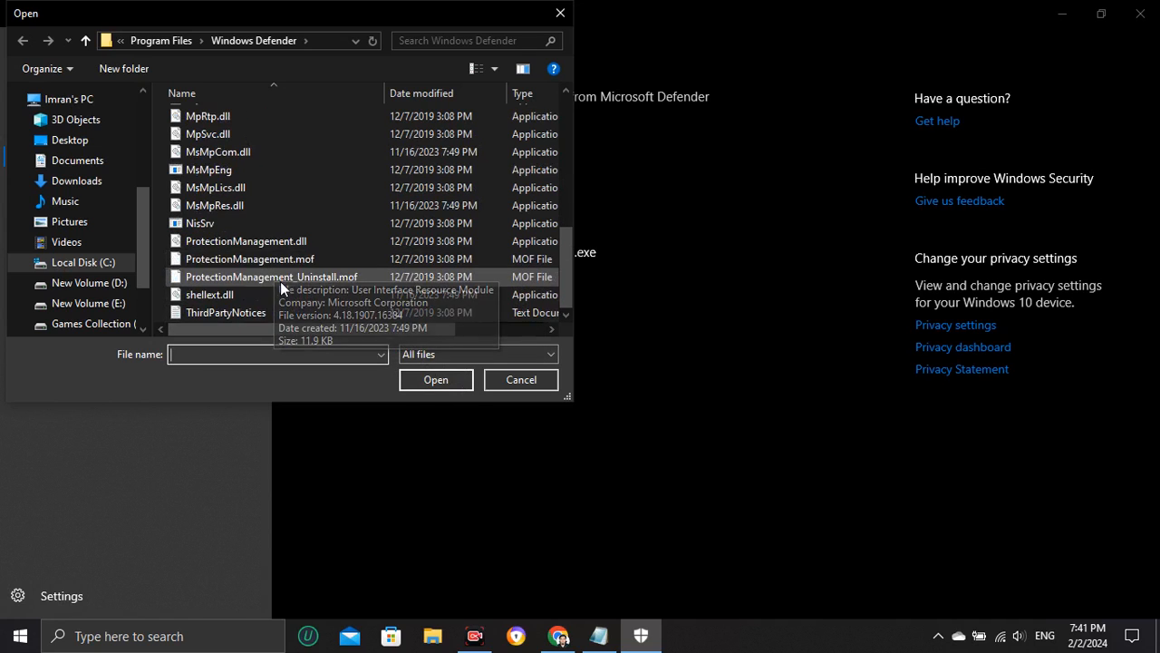
scroll(277, 270, up, 2)
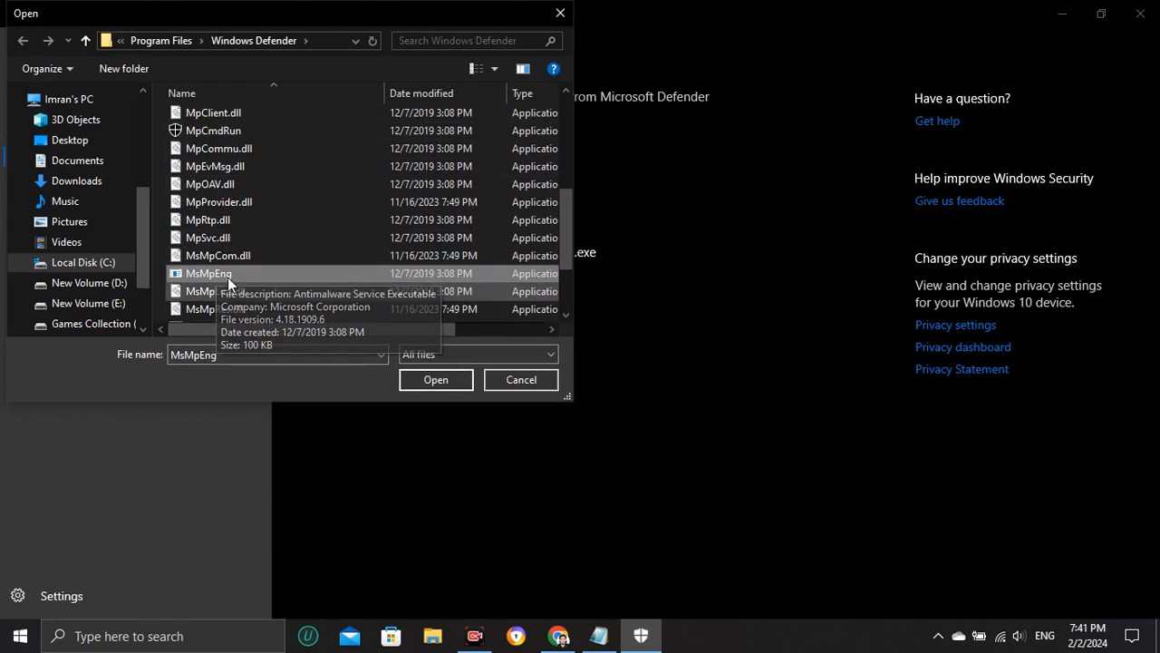
double_click(204, 355)
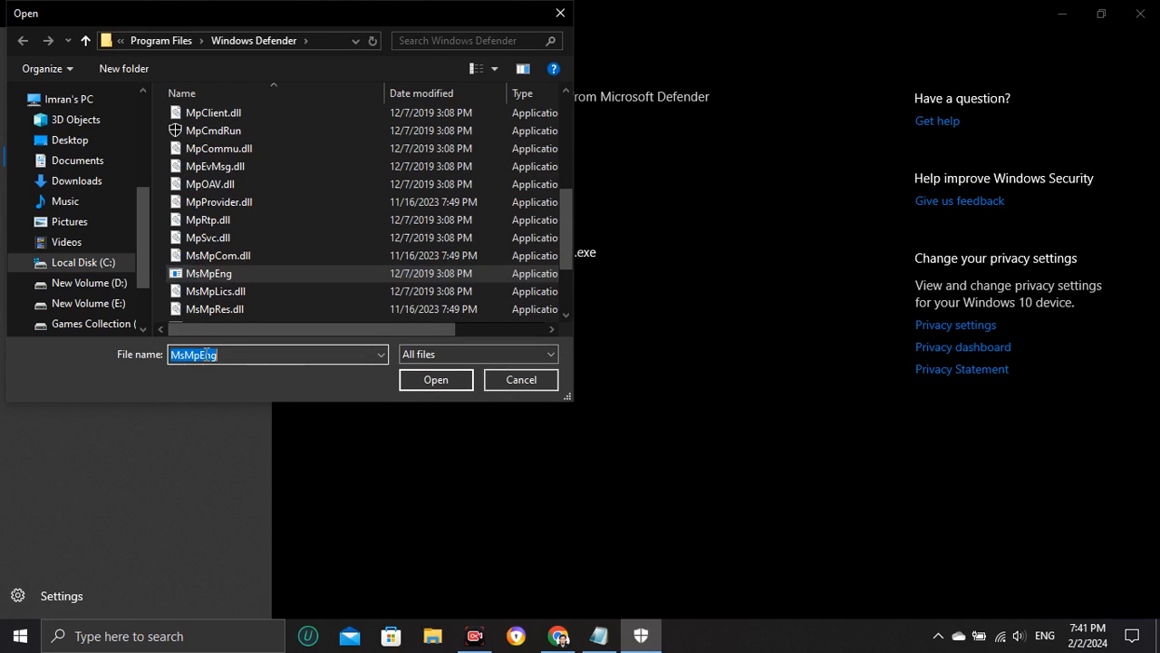
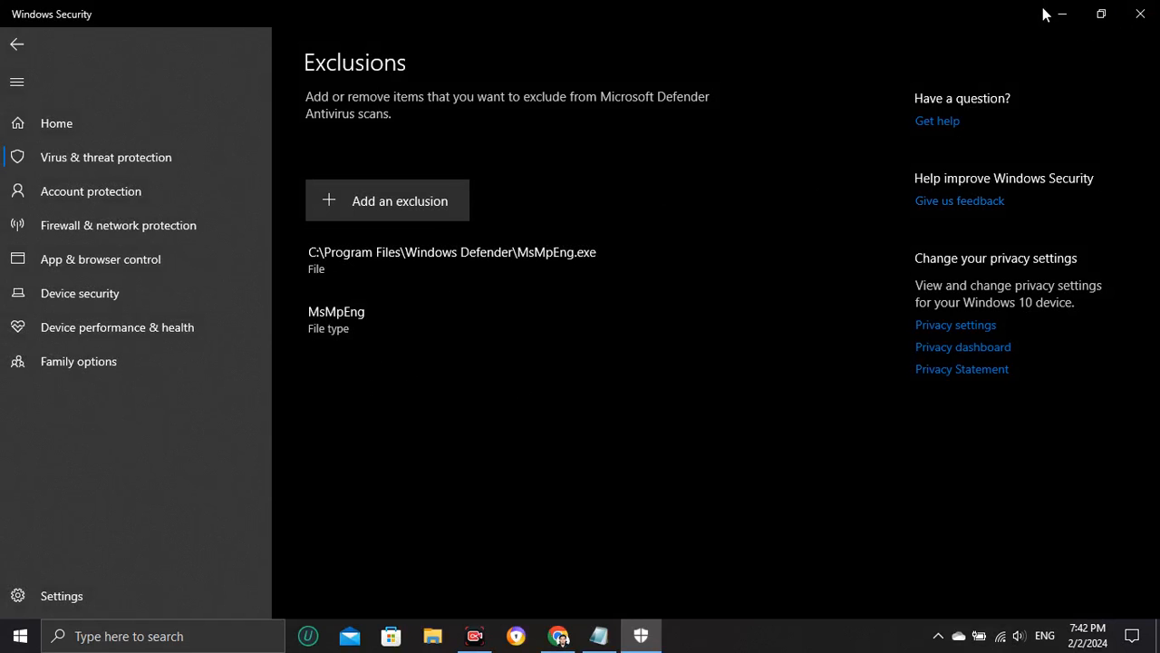
Step: Minimize Windows Security and reopen its Virus & threat protection page through the Windows search
click(1062, 13)
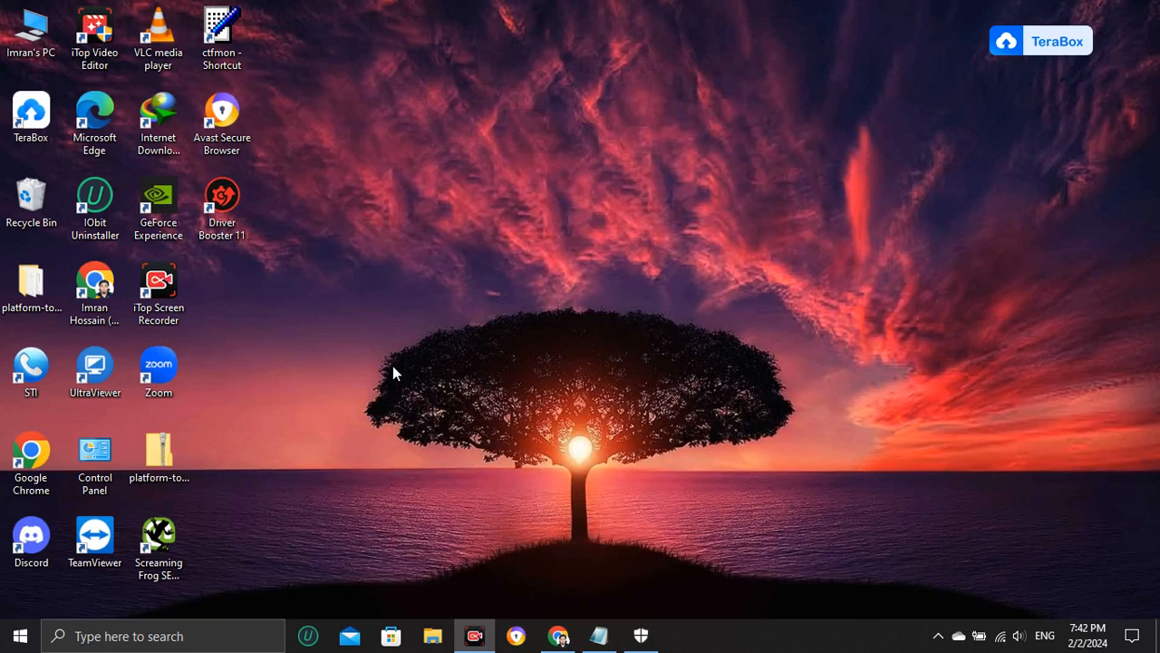
click(175, 639)
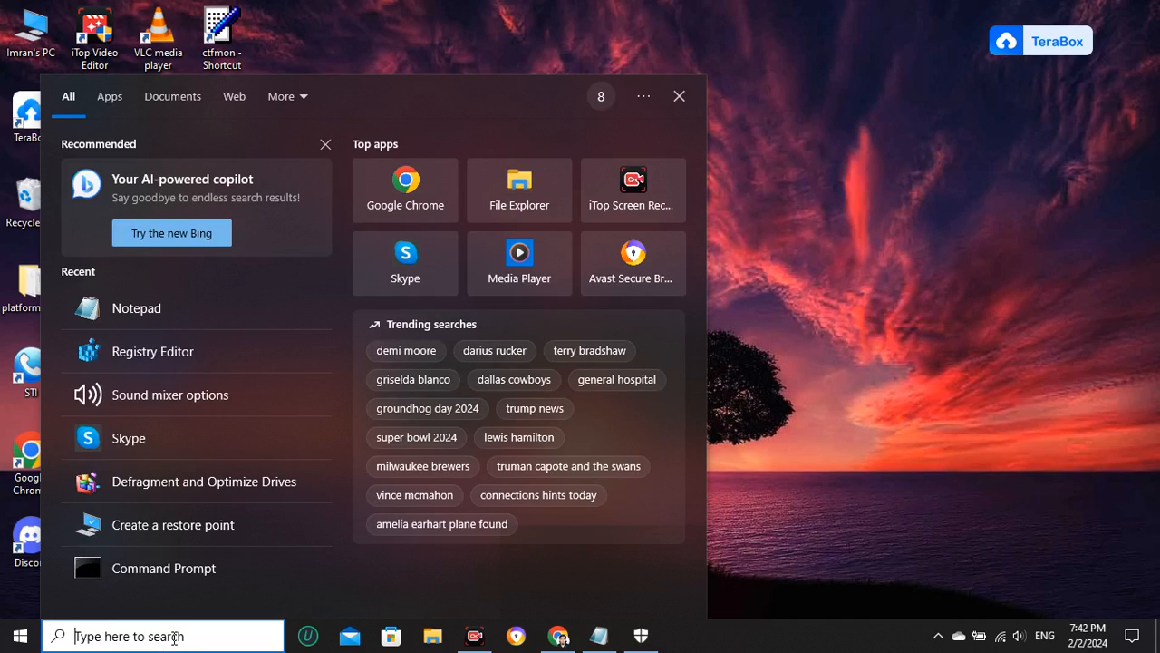
text(wi)
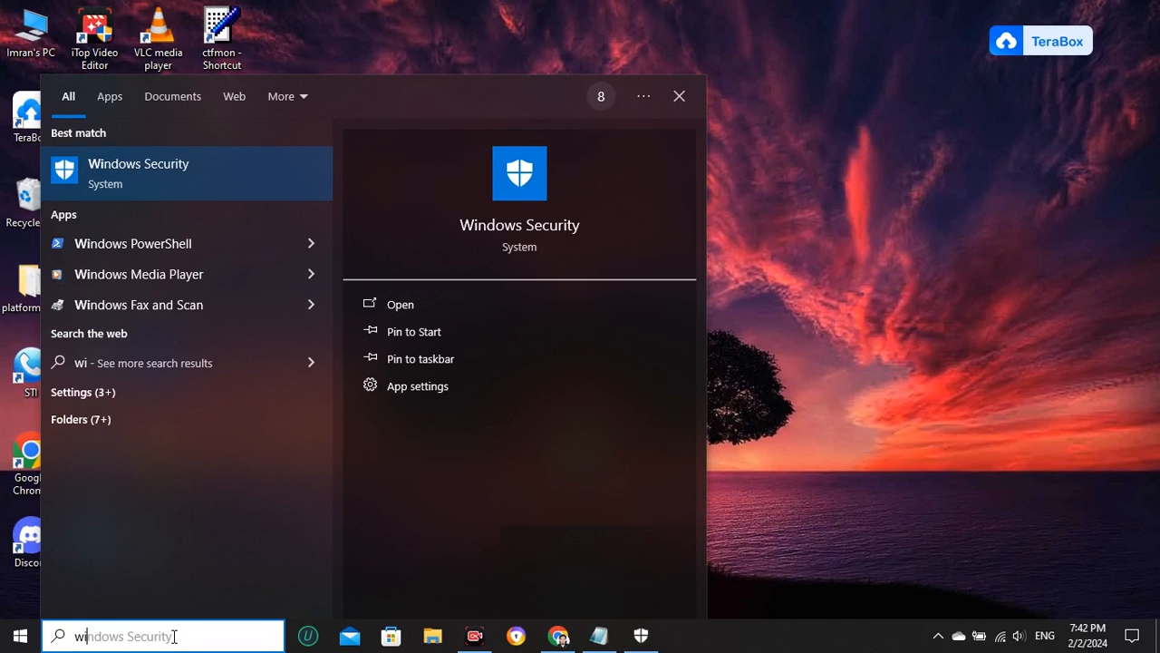
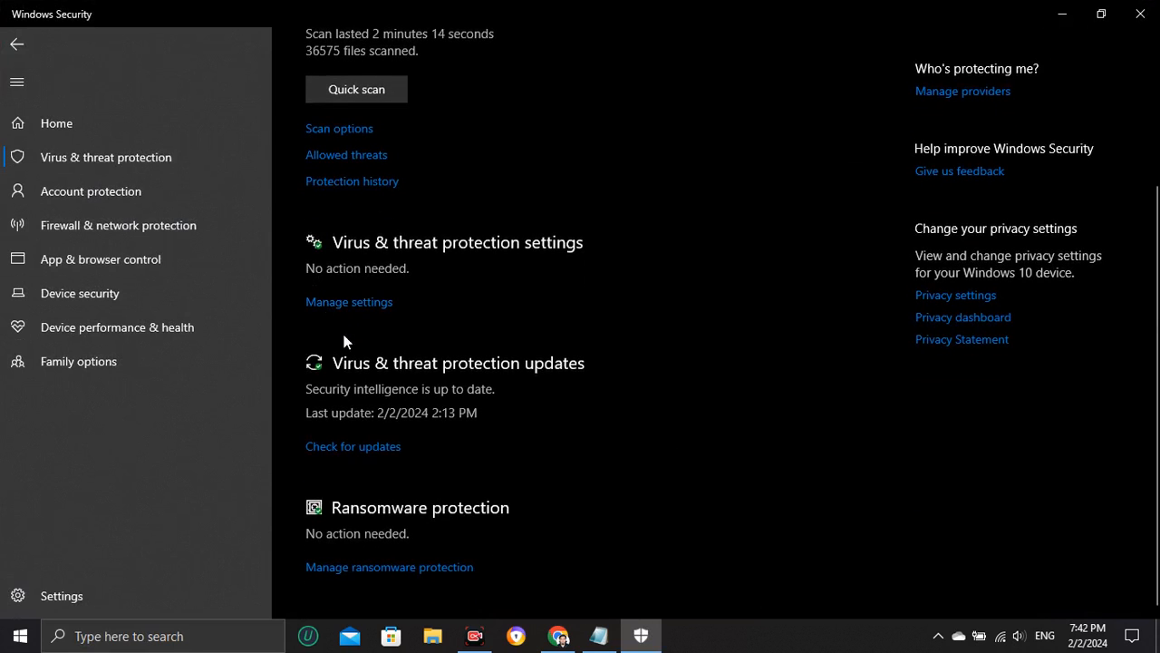
scroll(374, 322, up, 3)
scroll(370, 318, down, 3)
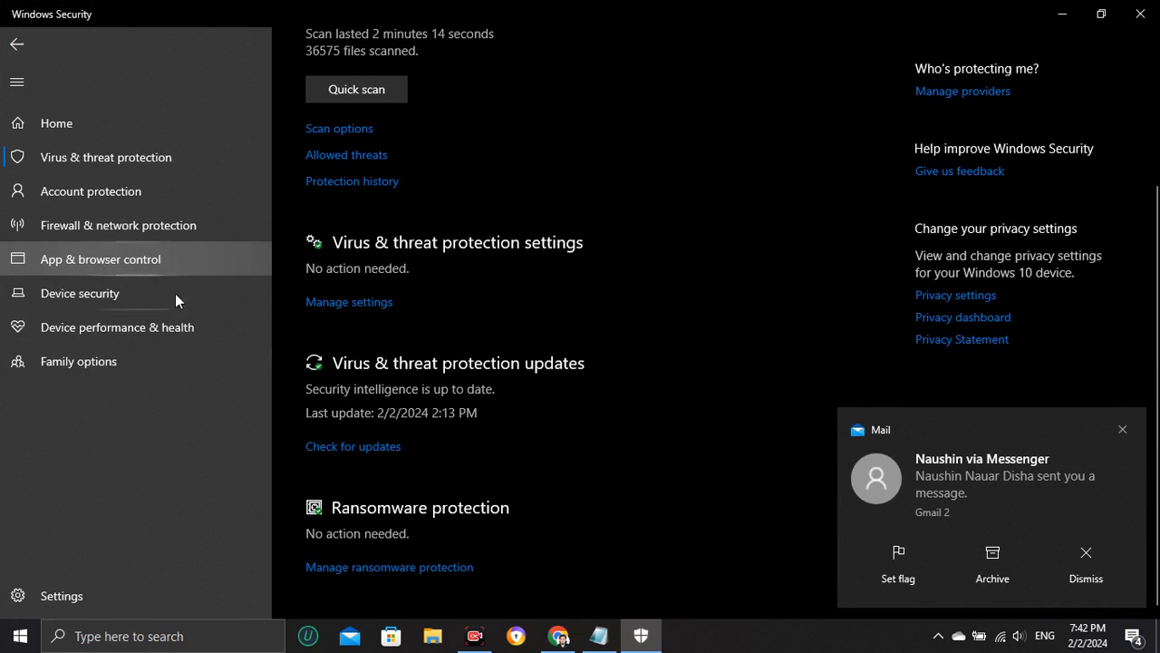
Step: Dismiss the incoming Mail notification
click(1072, 556)
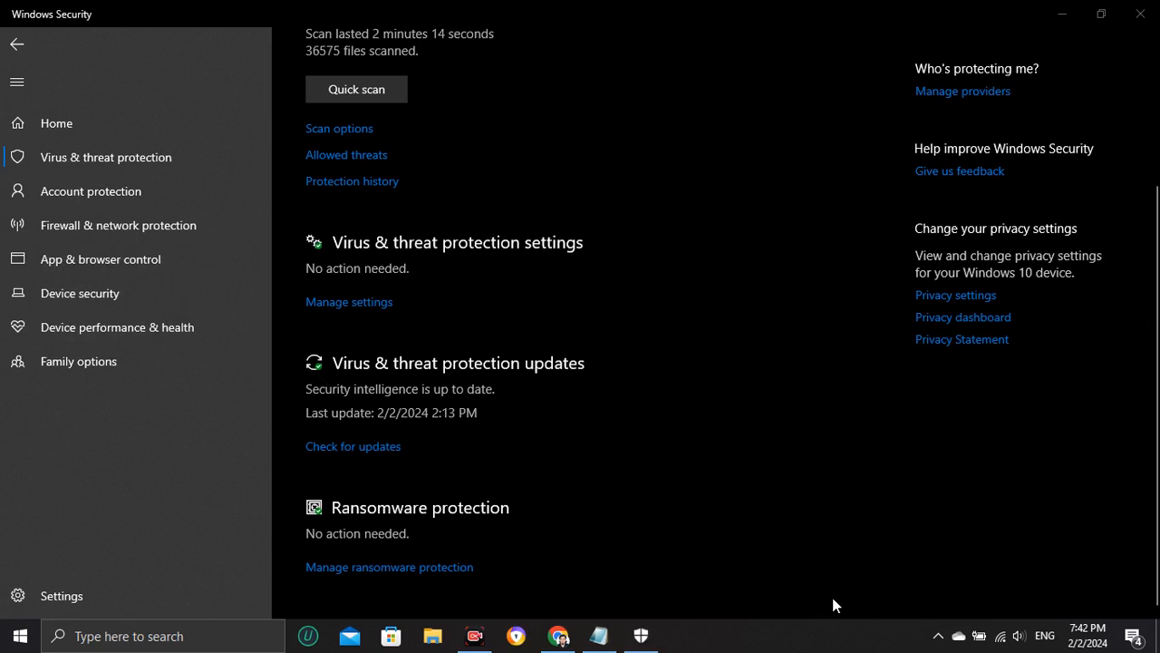
click(1054, 565)
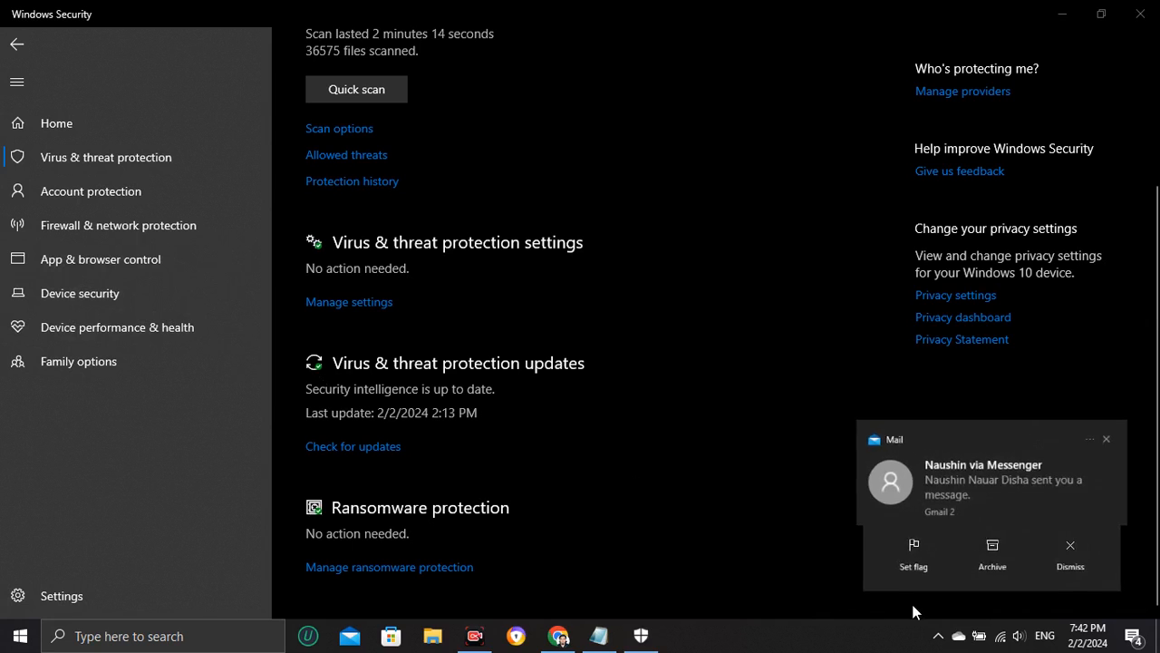
click(846, 598)
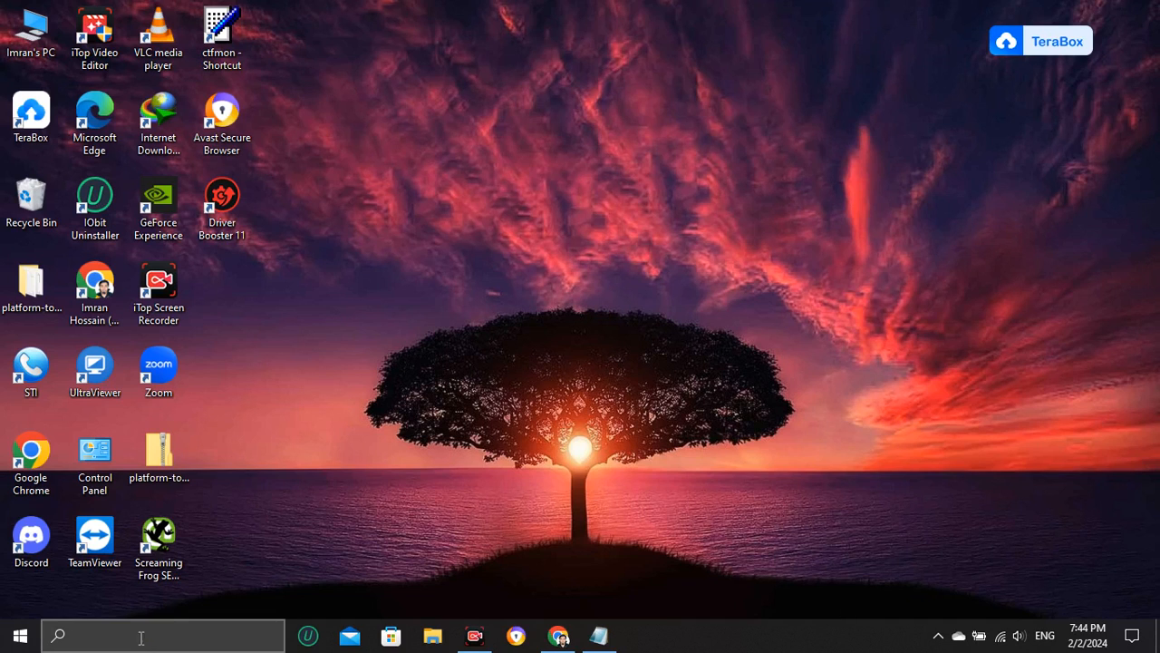
Step: Find Virus & threat protection with the Windows search and open it
click(141, 637)
text(vi)
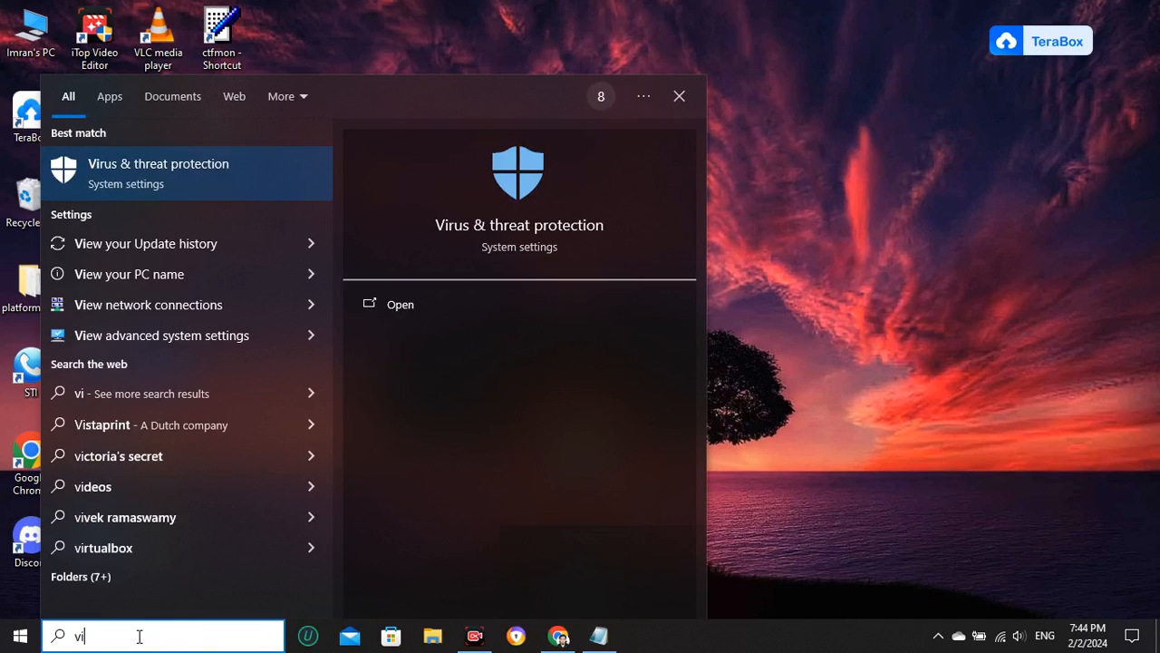
text(r)
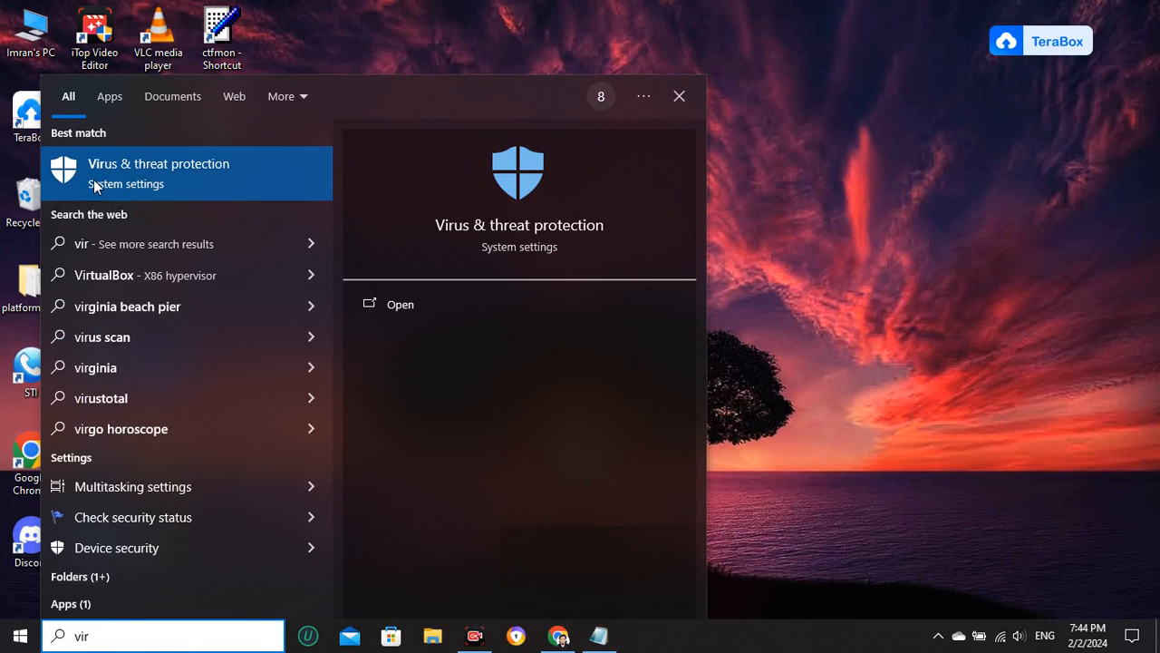
click(441, 313)
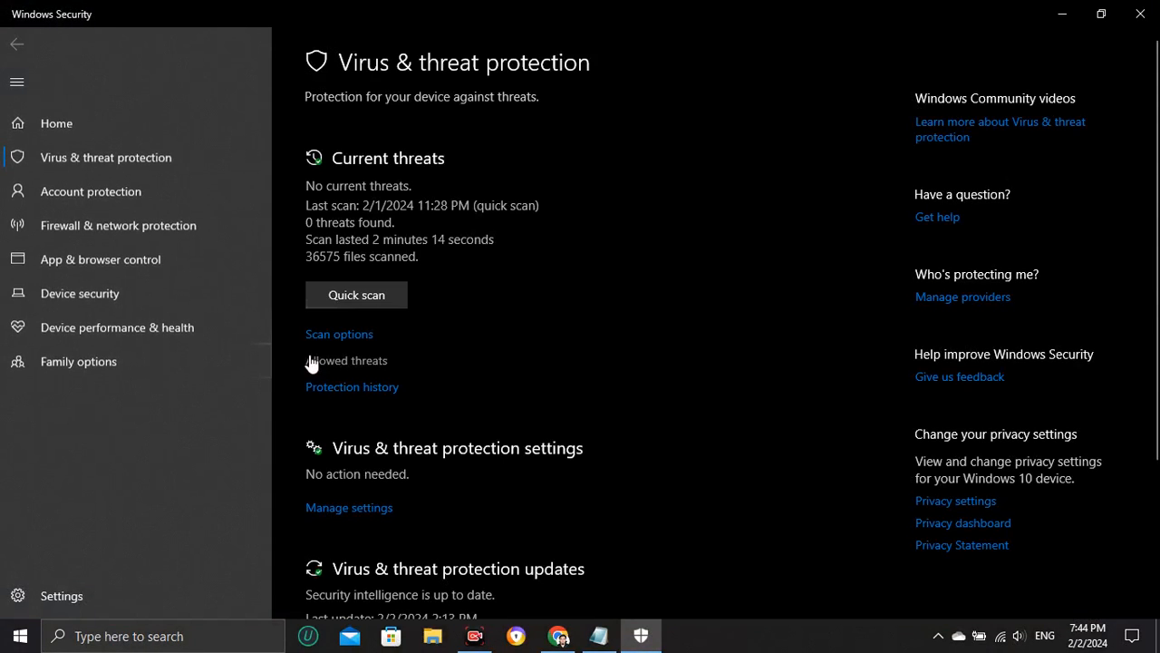
Step: Open the Virus & threat protection settings, and turn real-time protection off and back on
scroll(354, 389, down, 3)
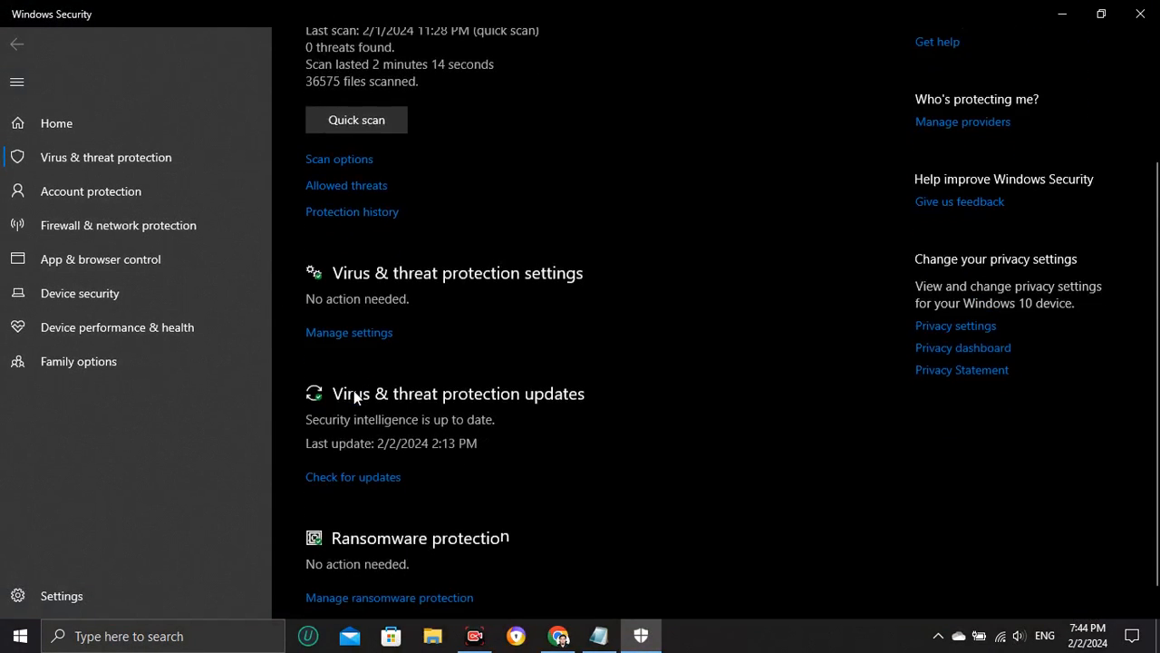
scroll(354, 389, up, 2)
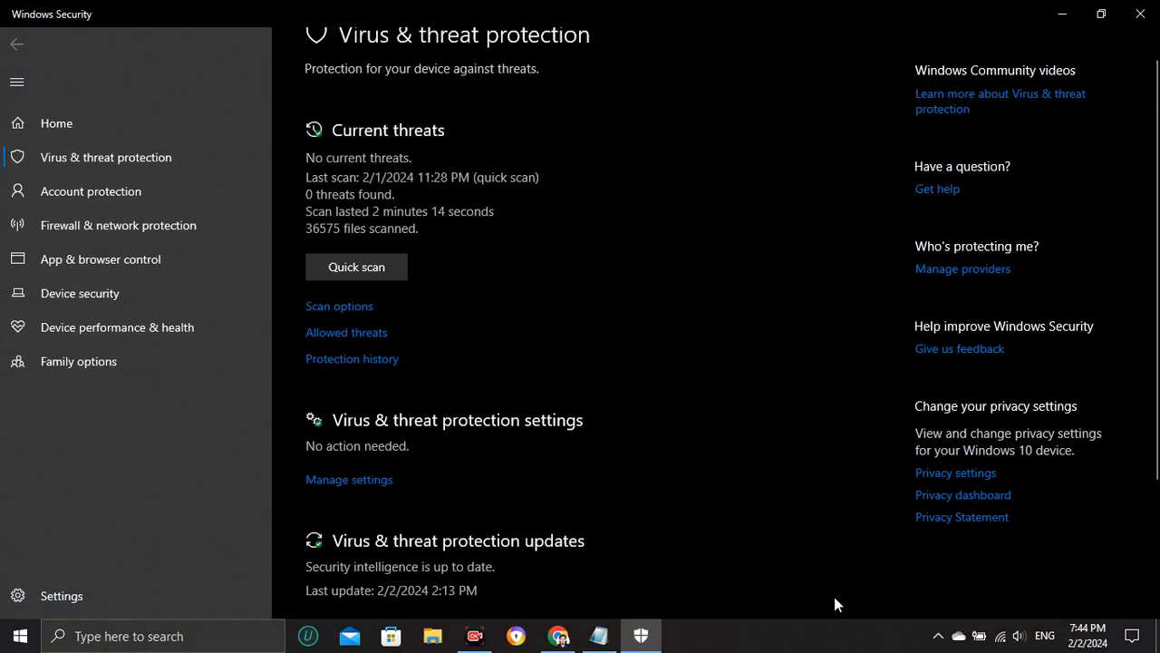
scroll(575, 342, down, 2)
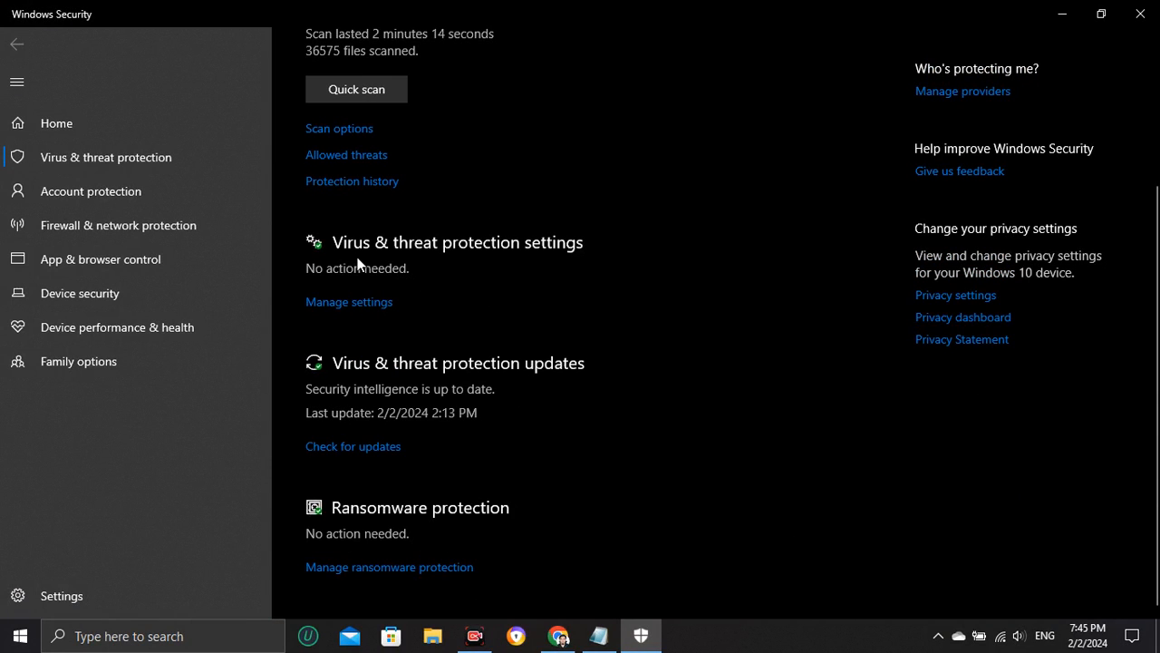
click(331, 302)
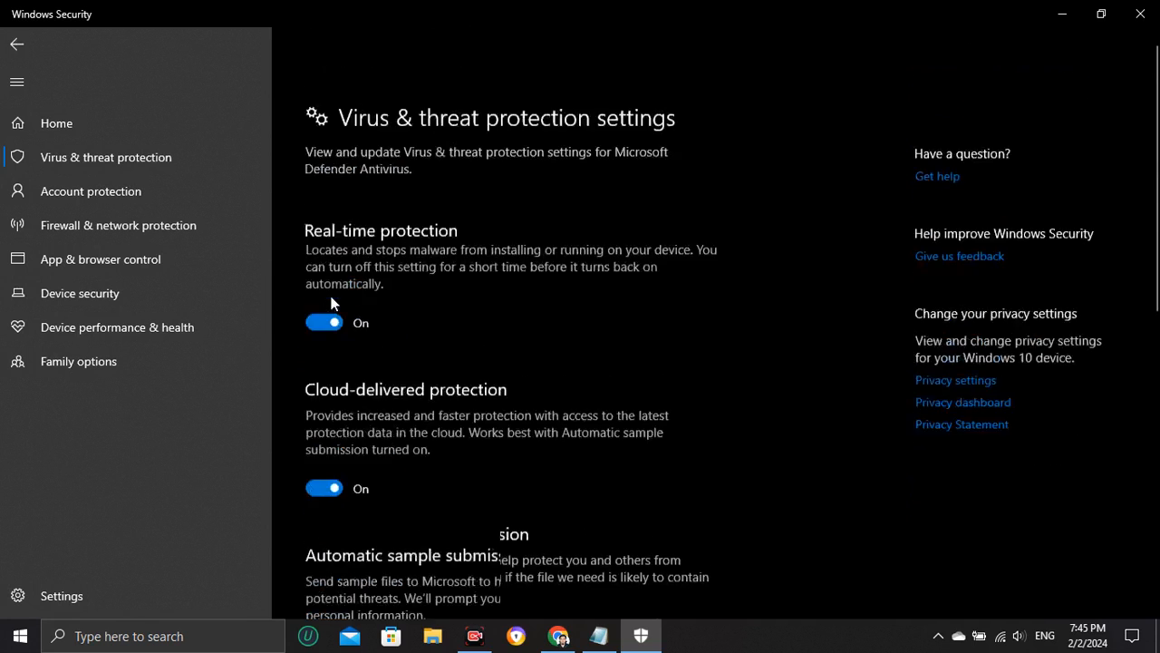
click(324, 267)
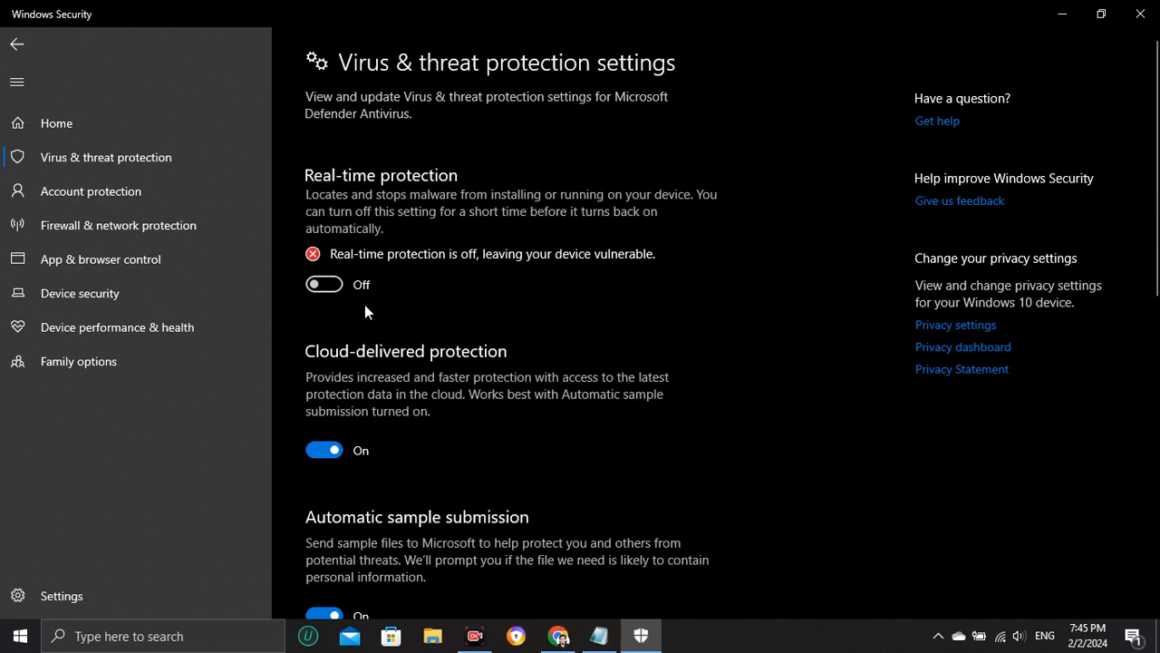
click(334, 286)
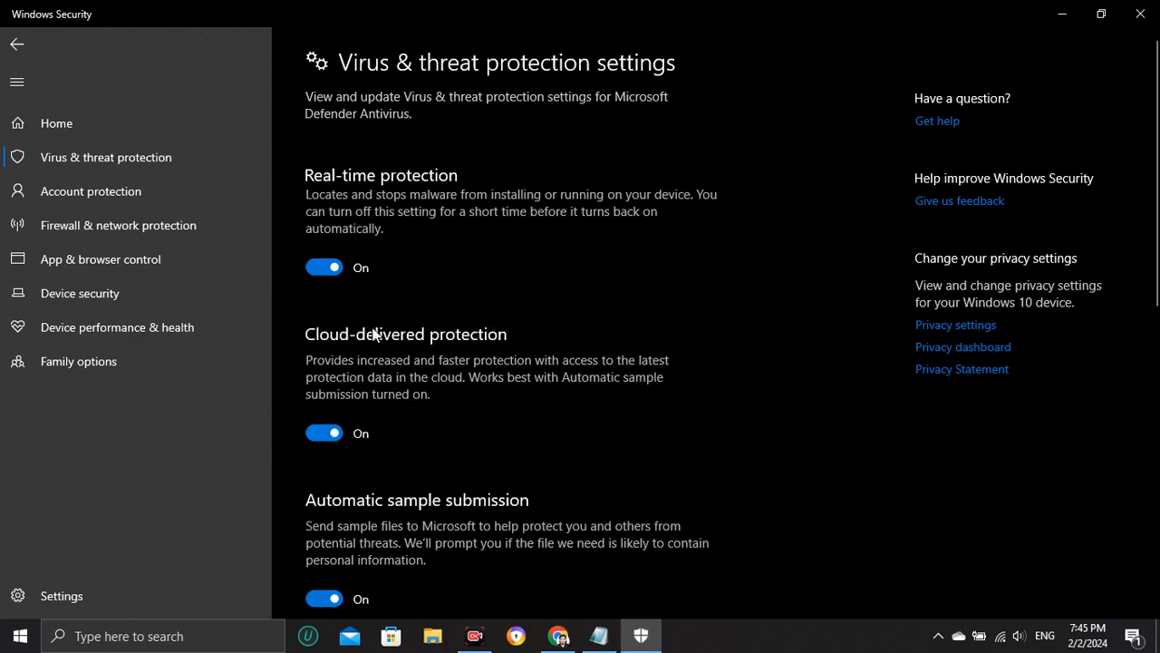